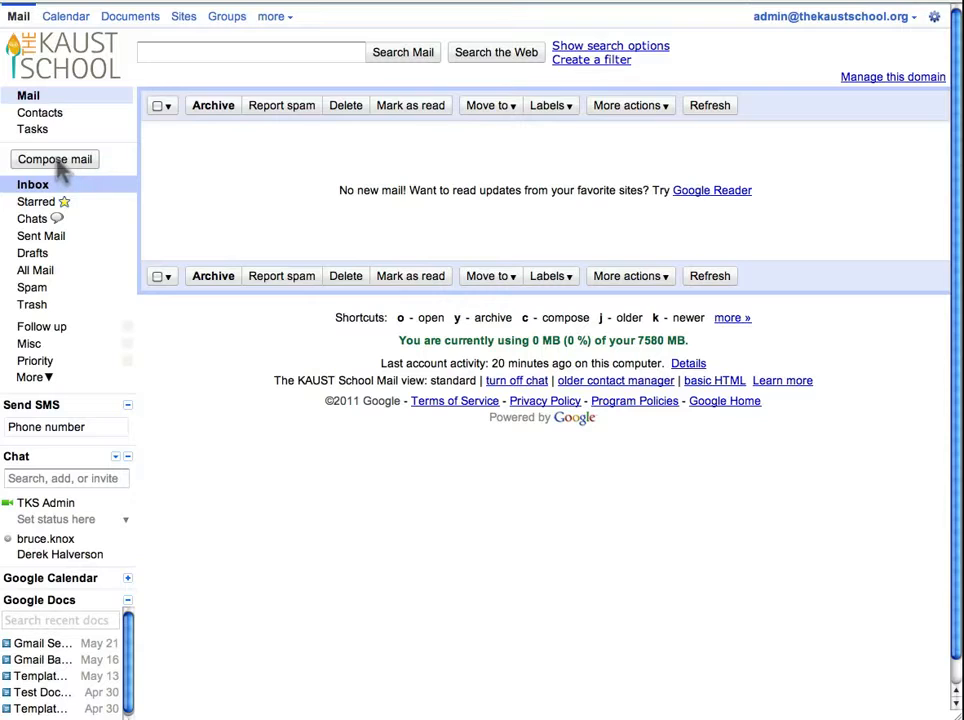
Step: Start a new email and address it to the two intended recipients from the school's suggested contacts
left_click(40, 159)
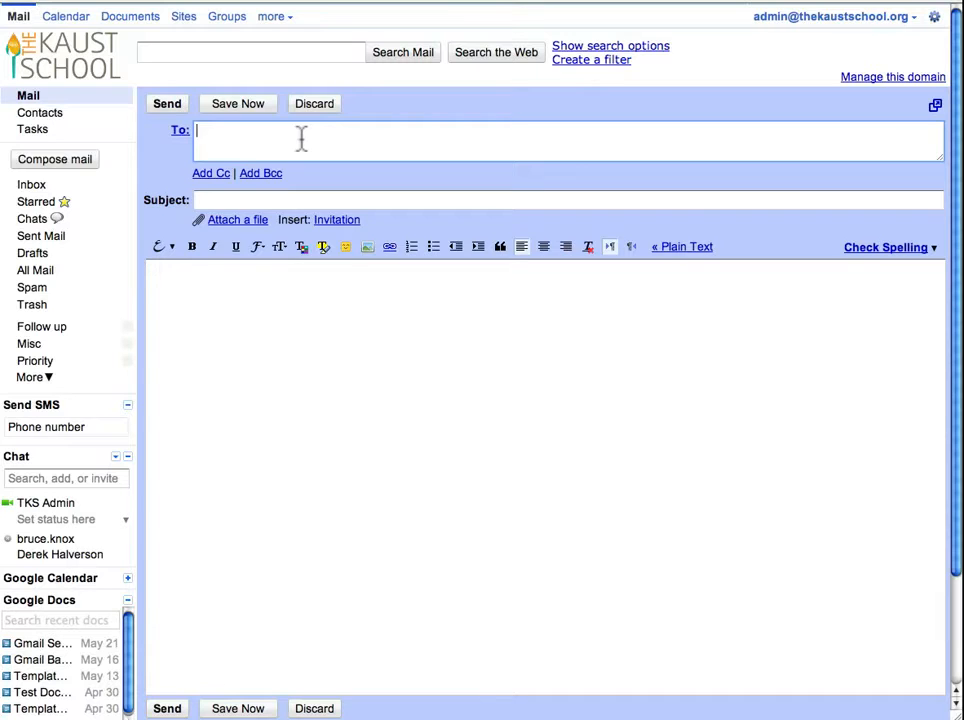
type("b")
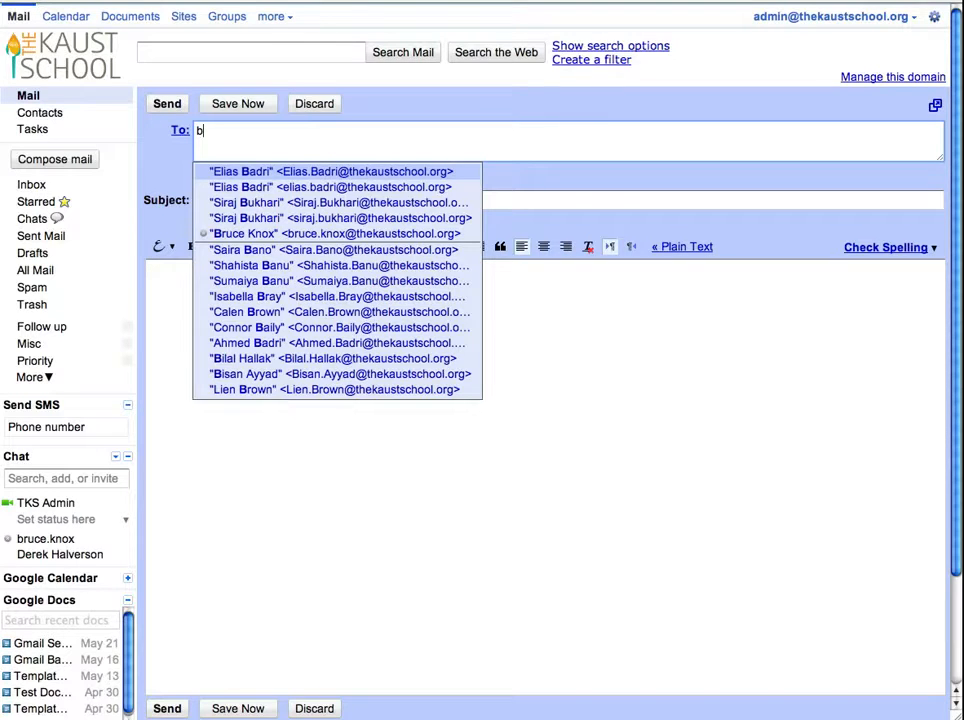
type("ru")
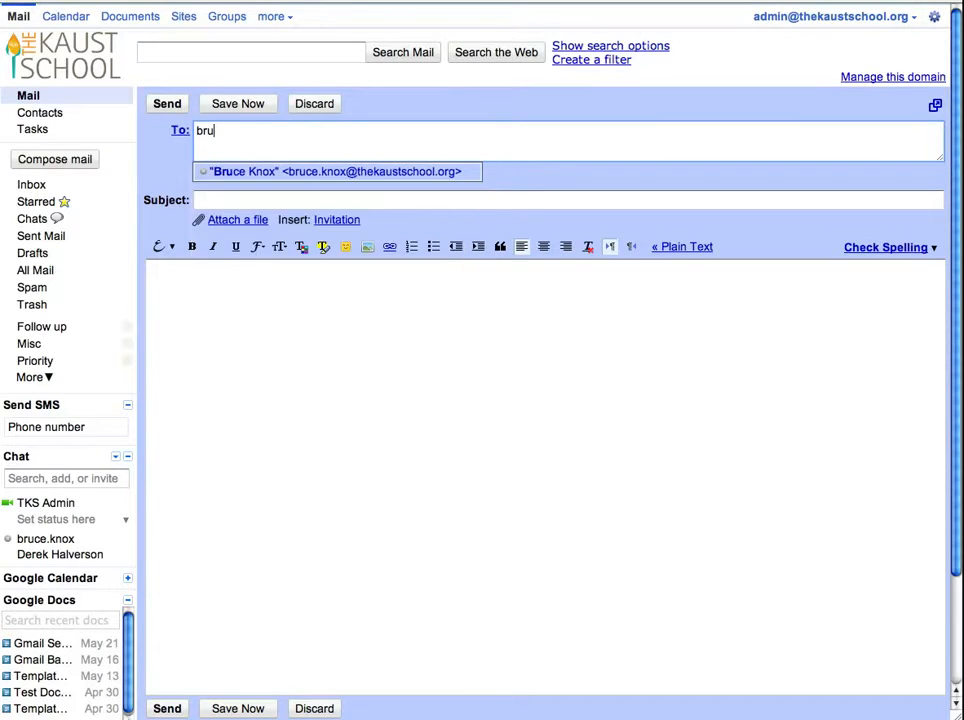
key("Return")
type("ke")
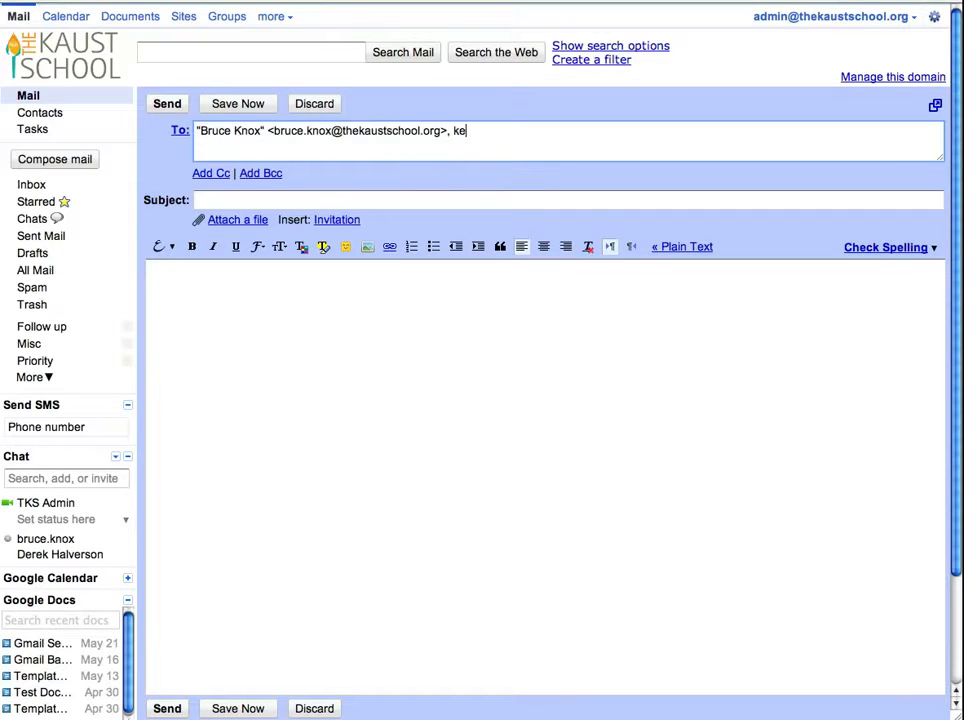
type("vin")
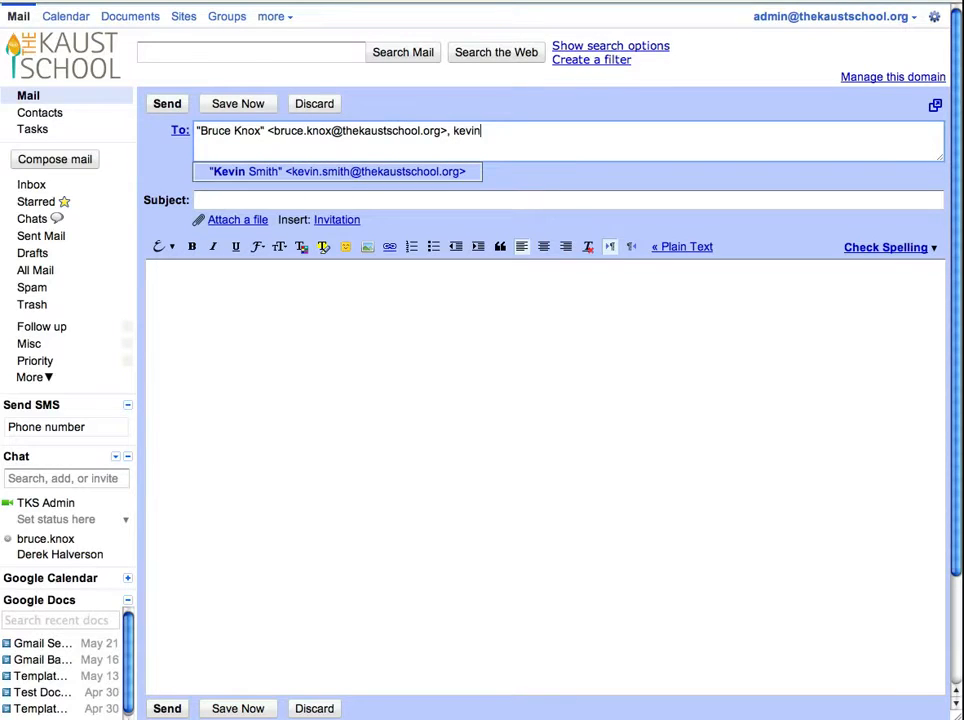
key("Return")
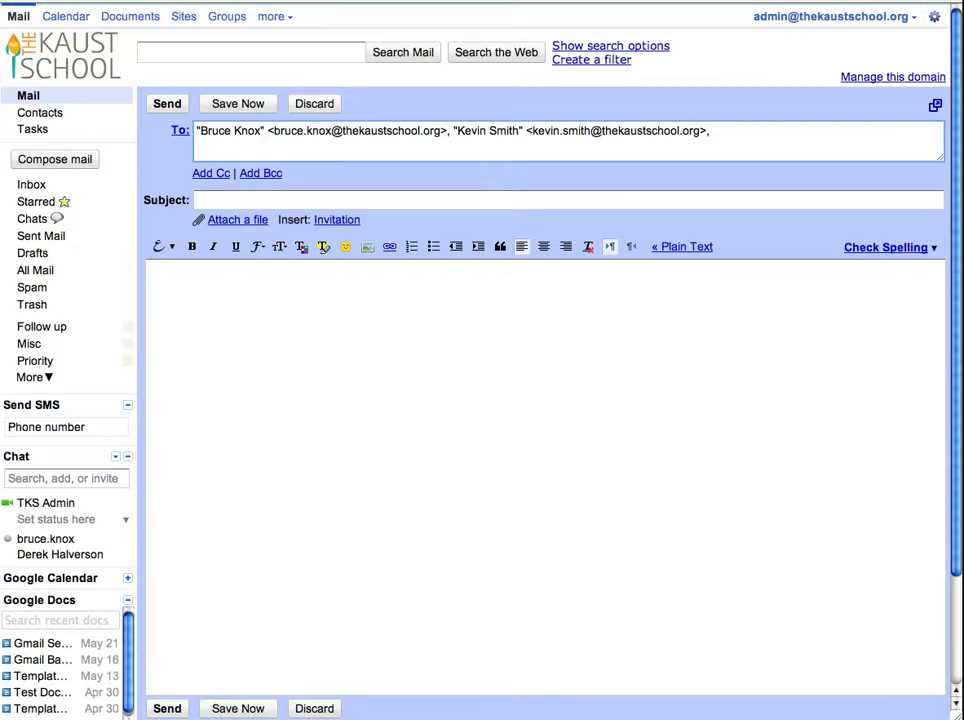
Step: Enter "test email" as the subject of the message
left_click(238, 203)
type("test email")
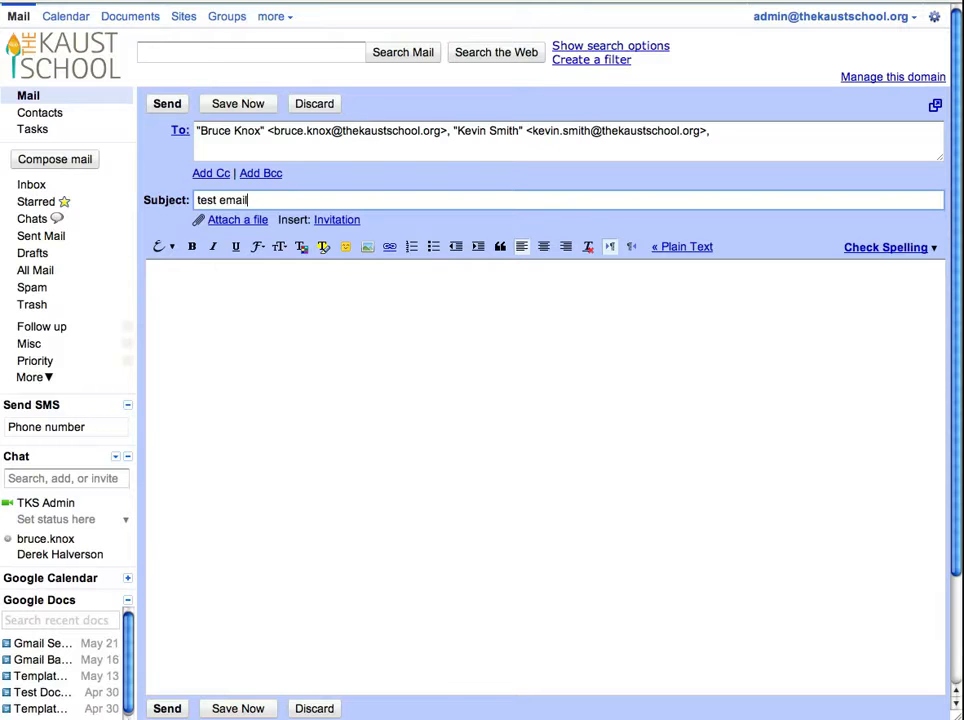
left_click(269, 310)
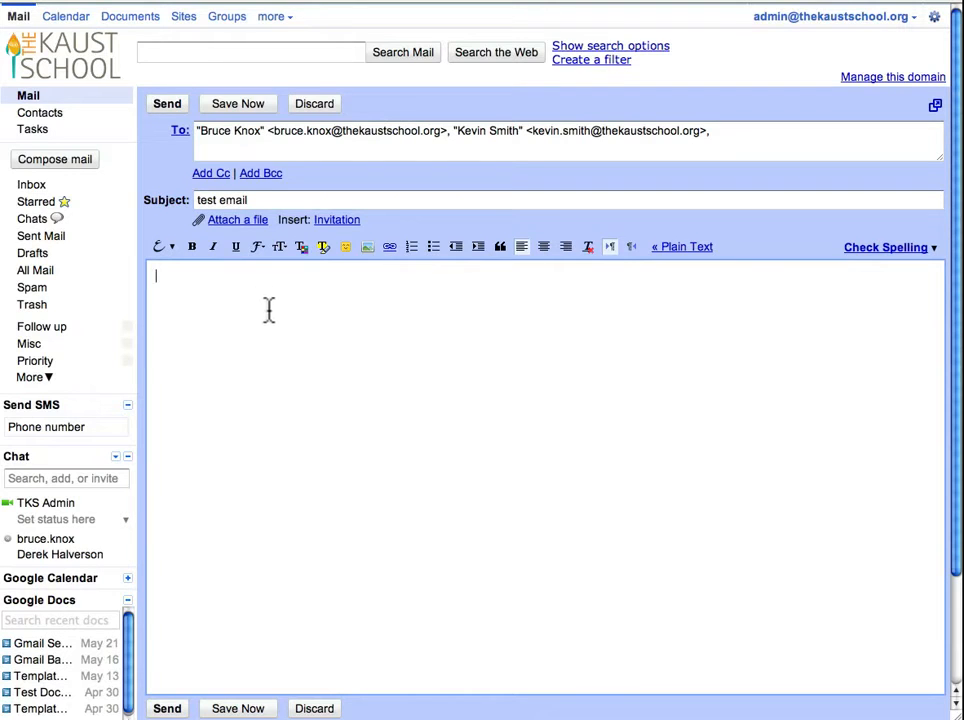
Step: Attach the file ECCSpecialTemplate2011.docx from the Desktop folder to the email
left_click(238, 222)
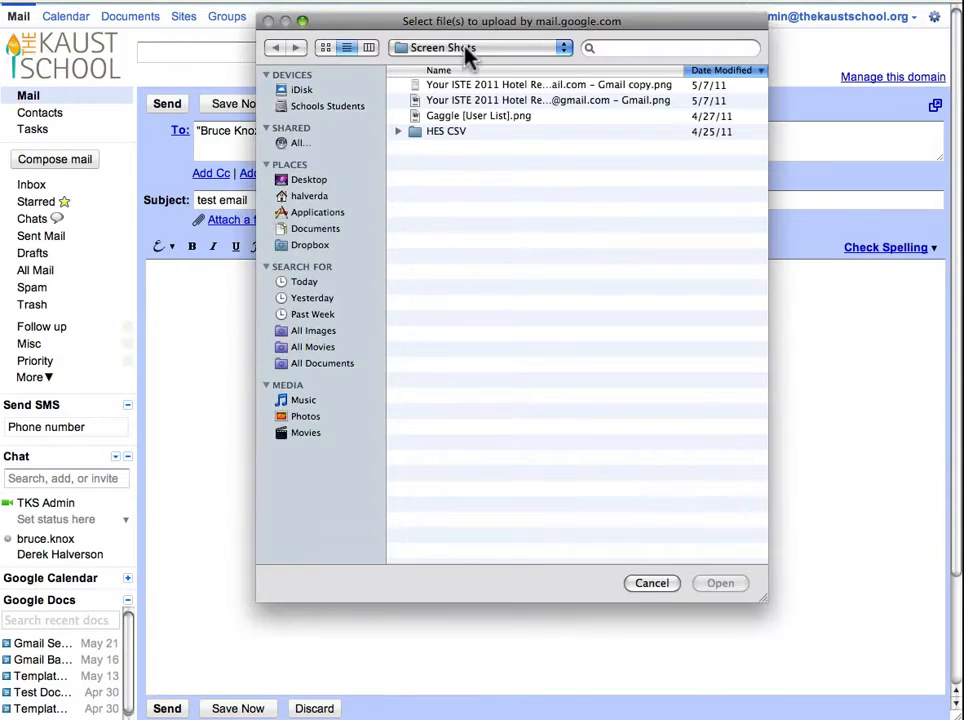
left_click(300, 181)
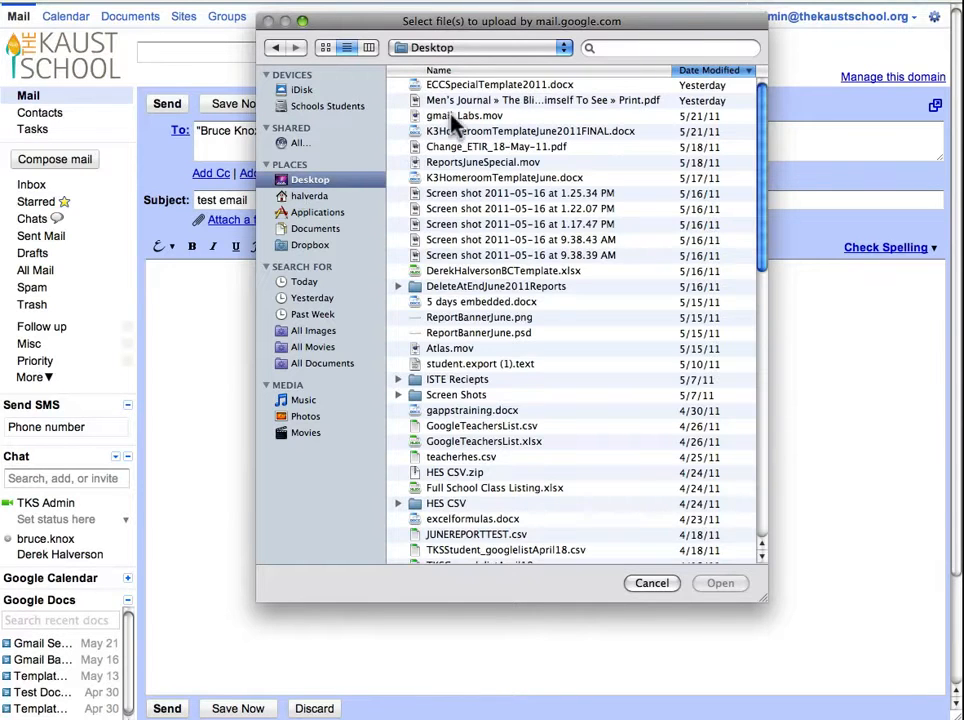
left_click(462, 84)
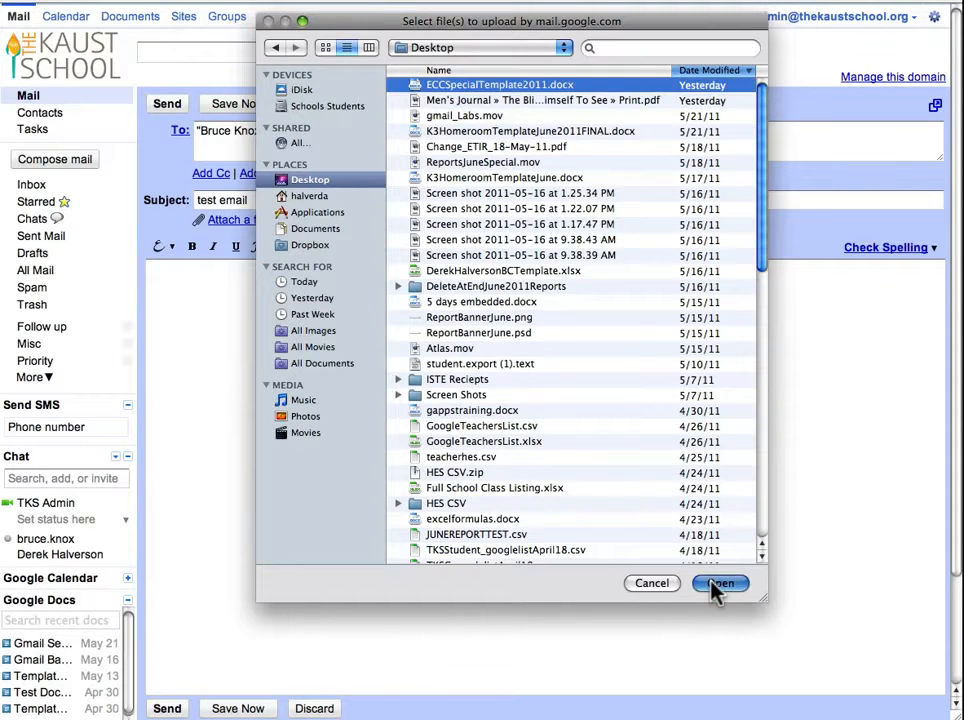
left_click(719, 584)
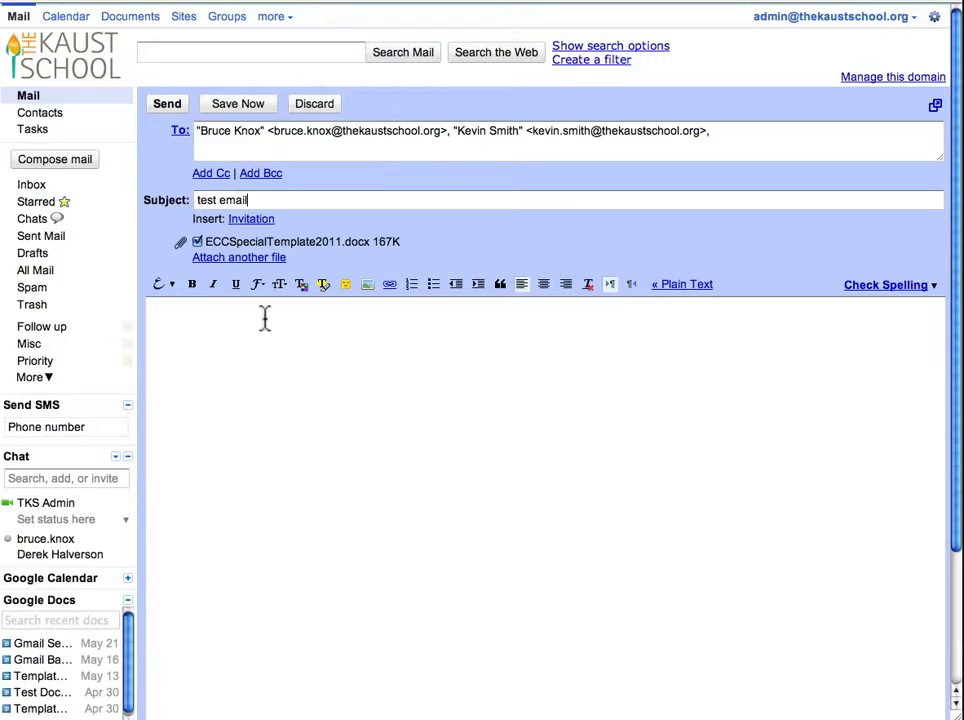
Step: Switch to the Finder's Desktop window, attach the Men's Journal PDF to the email from there, and close the window
key("super+Tab")
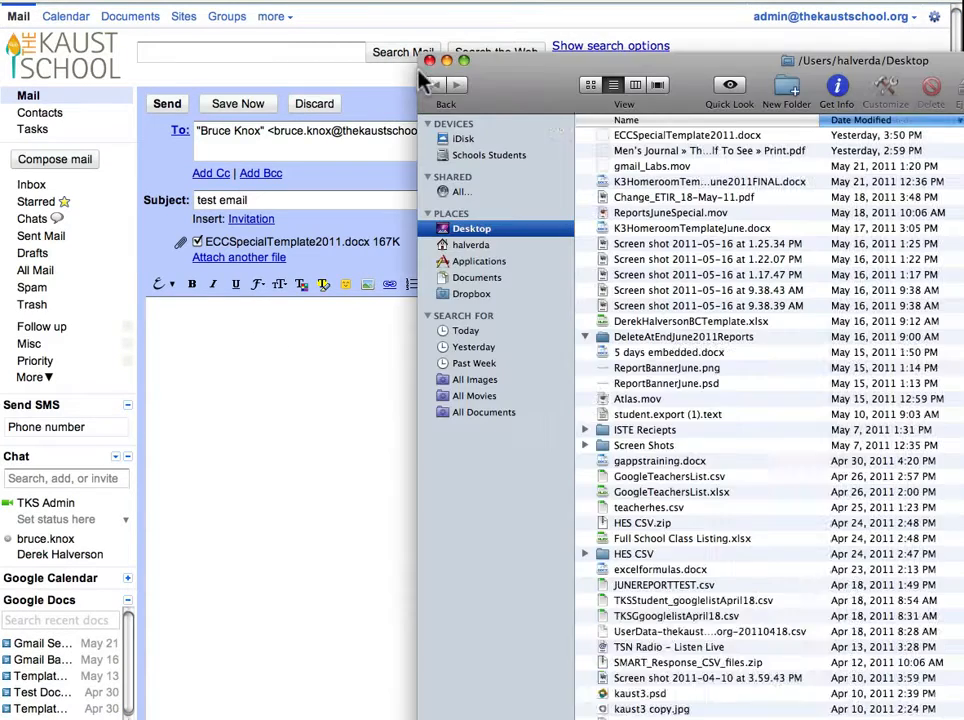
left_click_drag(532, 83, 194, 542)
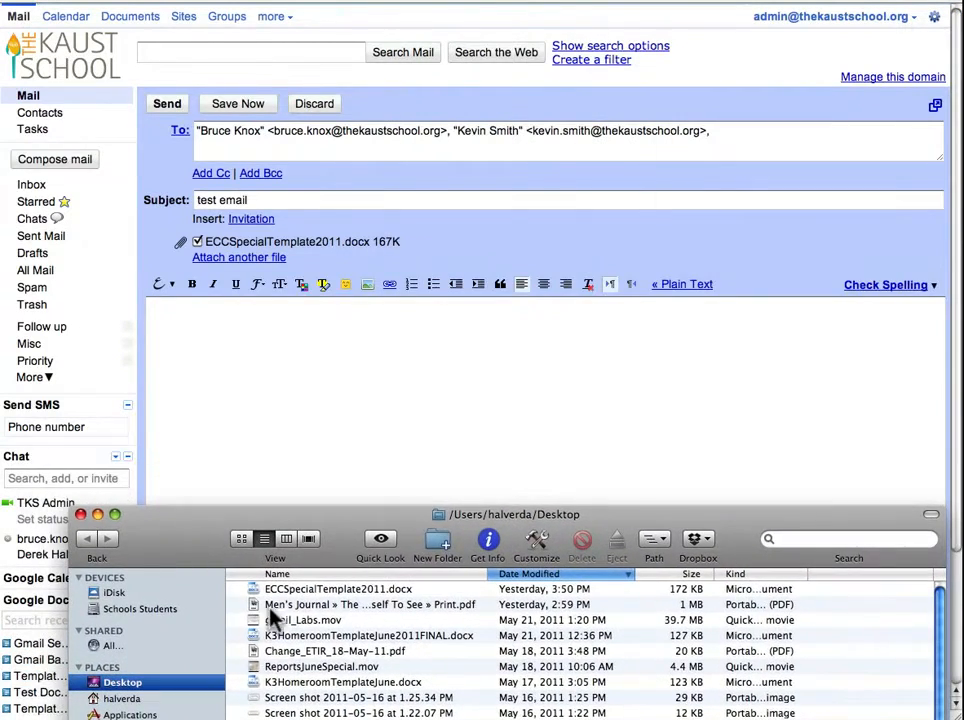
left_click_drag(285, 609, 240, 246)
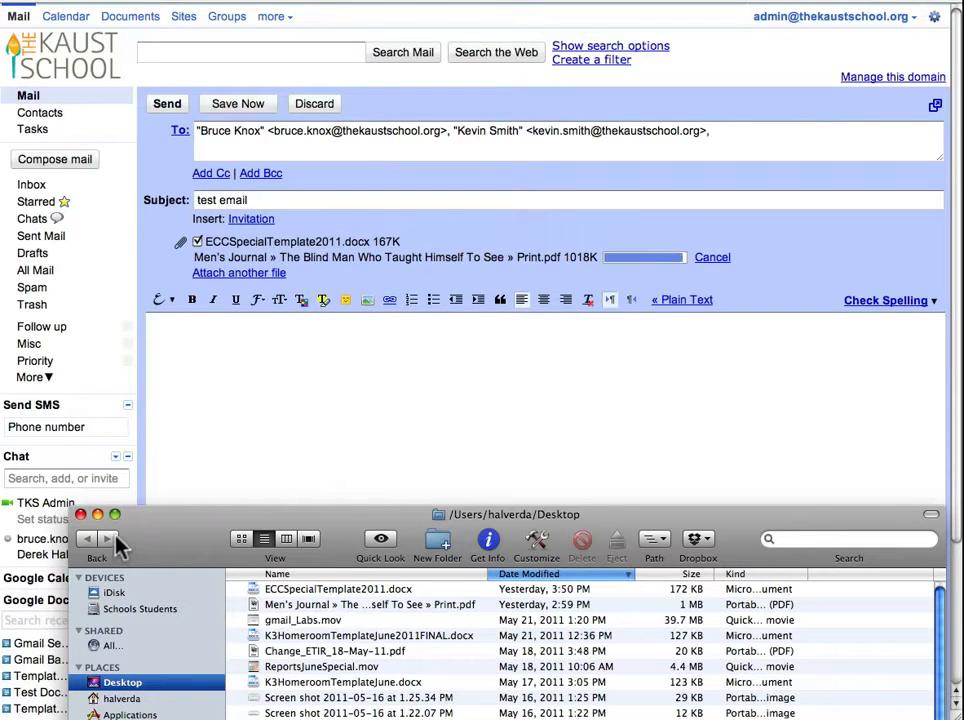
left_click(80, 514)
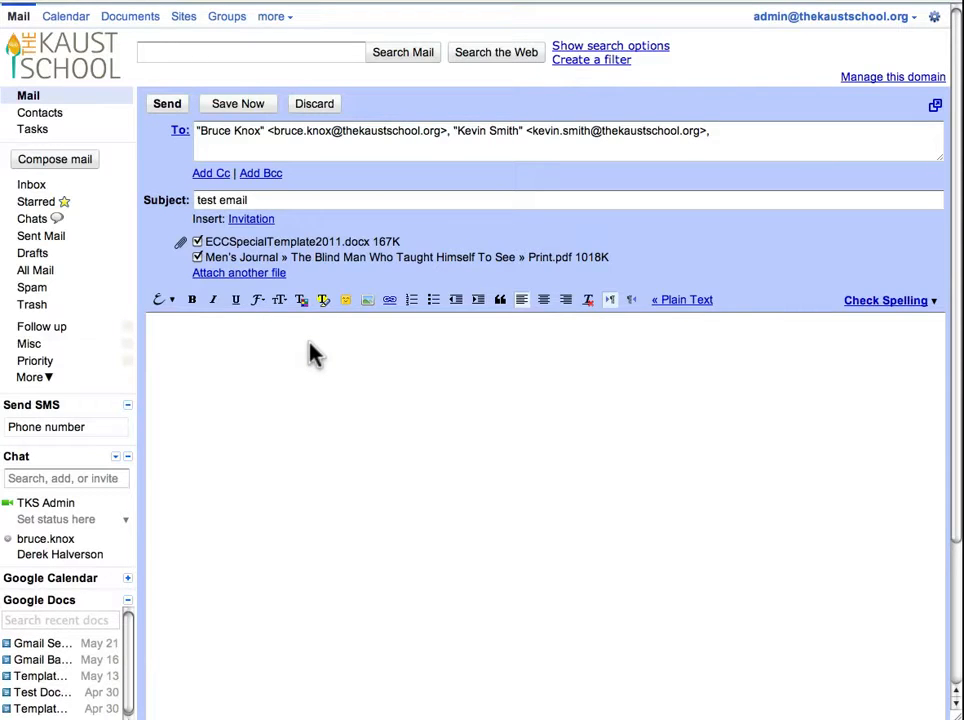
Step: Write the message body: "This is my email. I love Google Apps they will make life so much better for me."
left_click(337, 350)
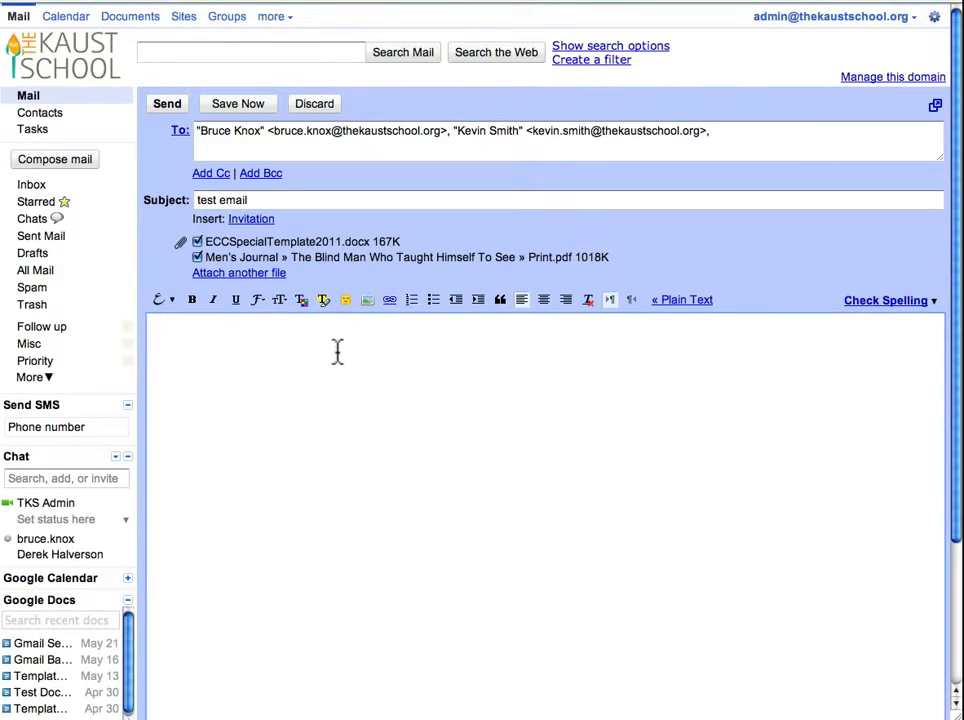
type("THI")
key("BackSpace")
key("BackSpace")
key("BackSpace")
key("BackSpace")
type("s is ")
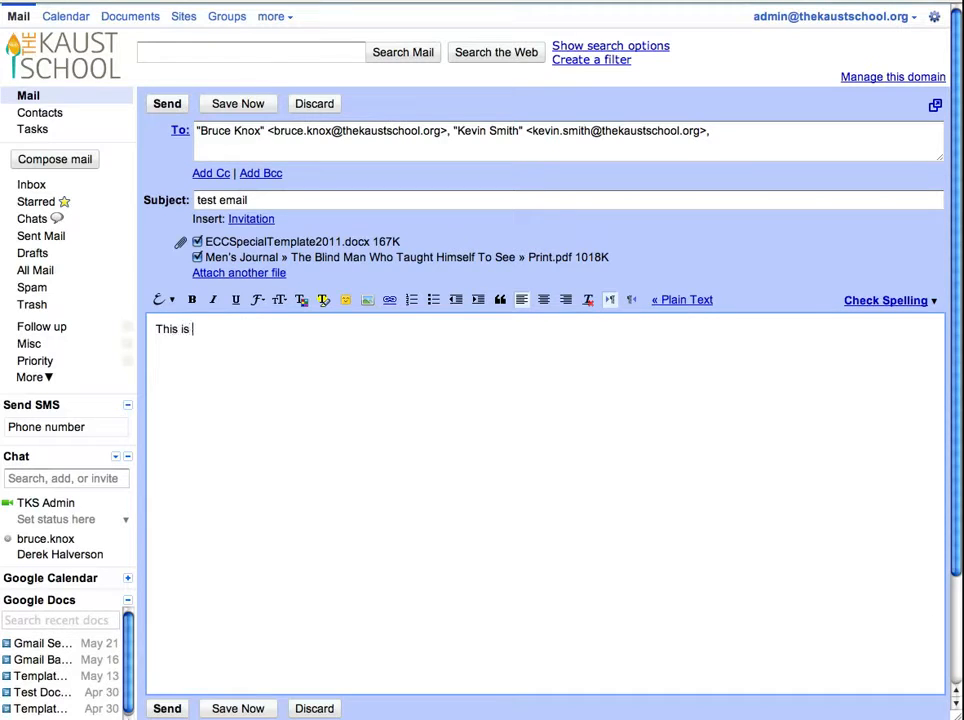
type("my")
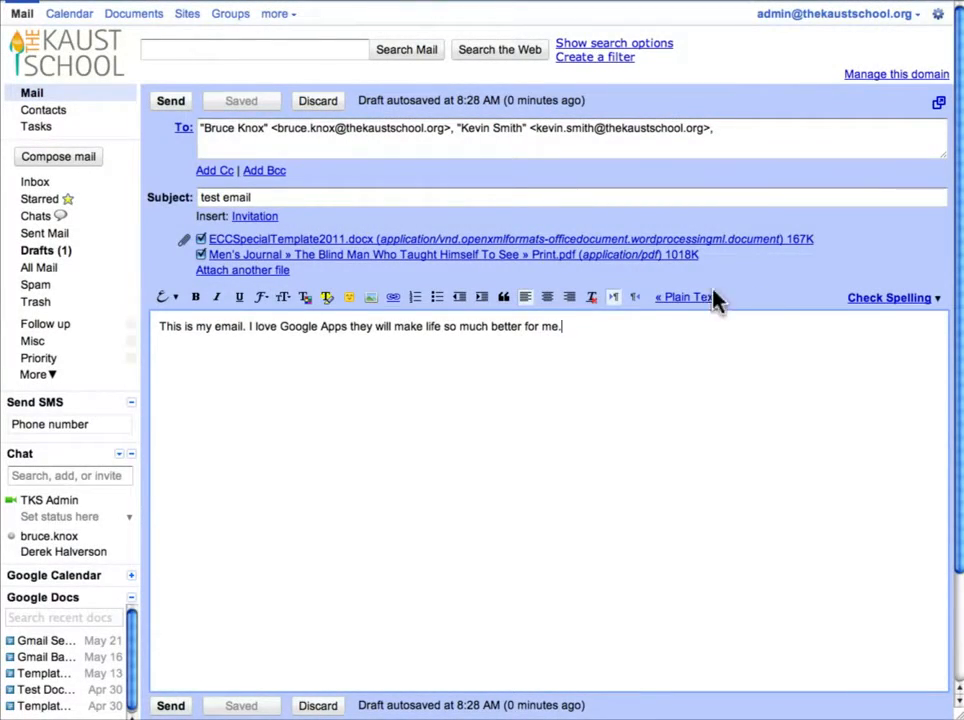
left_click(175, 298)
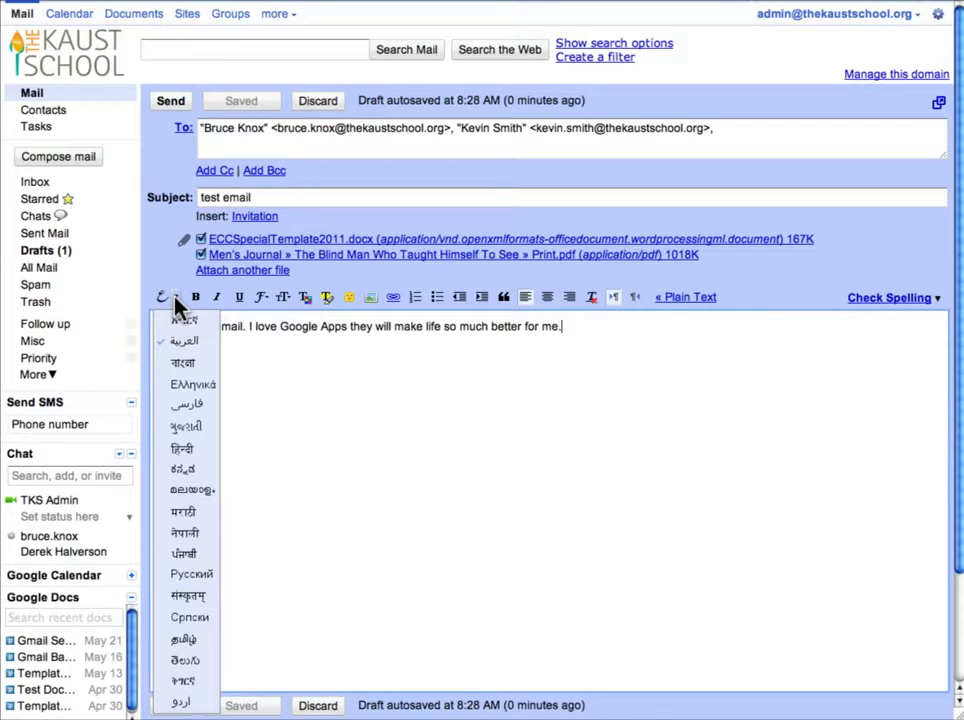
left_click(296, 345)
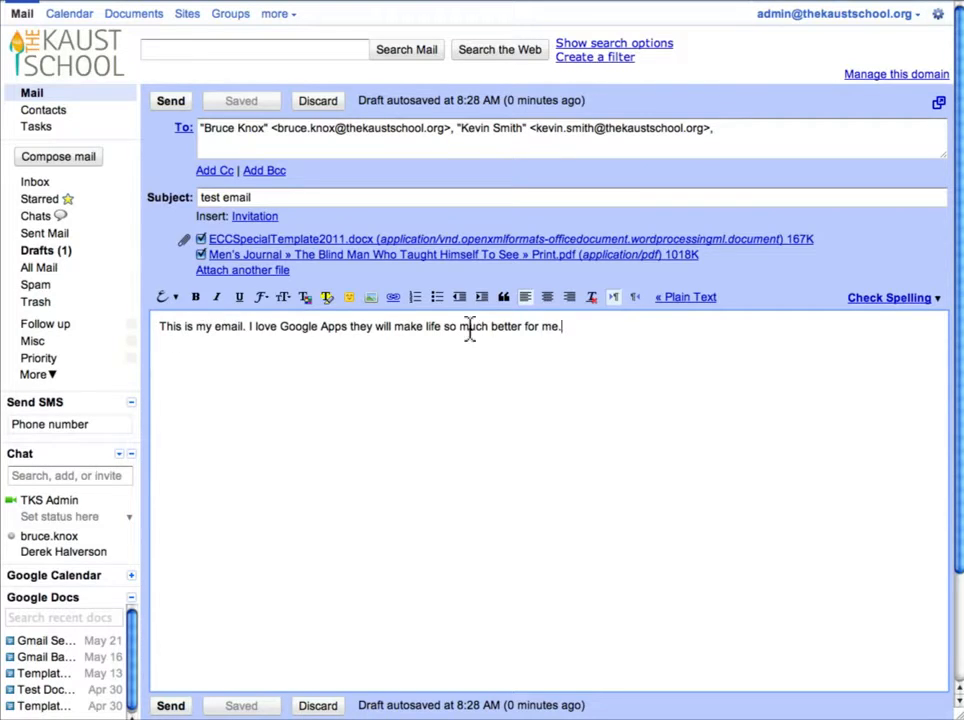
Step: Format parts of the second sentence: bold "r me.", italic "much better fo" and underlined "ill make life s"
left_click_drag(560, 334, 336, 328)
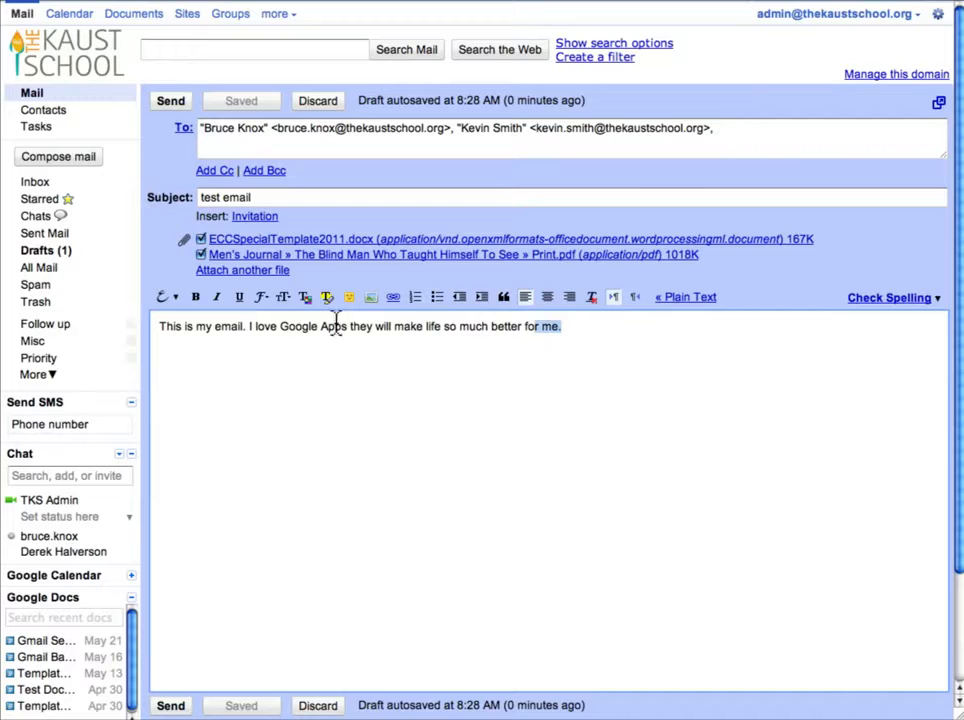
left_click_drag(524, 328, 381, 337)
left_click(217, 297)
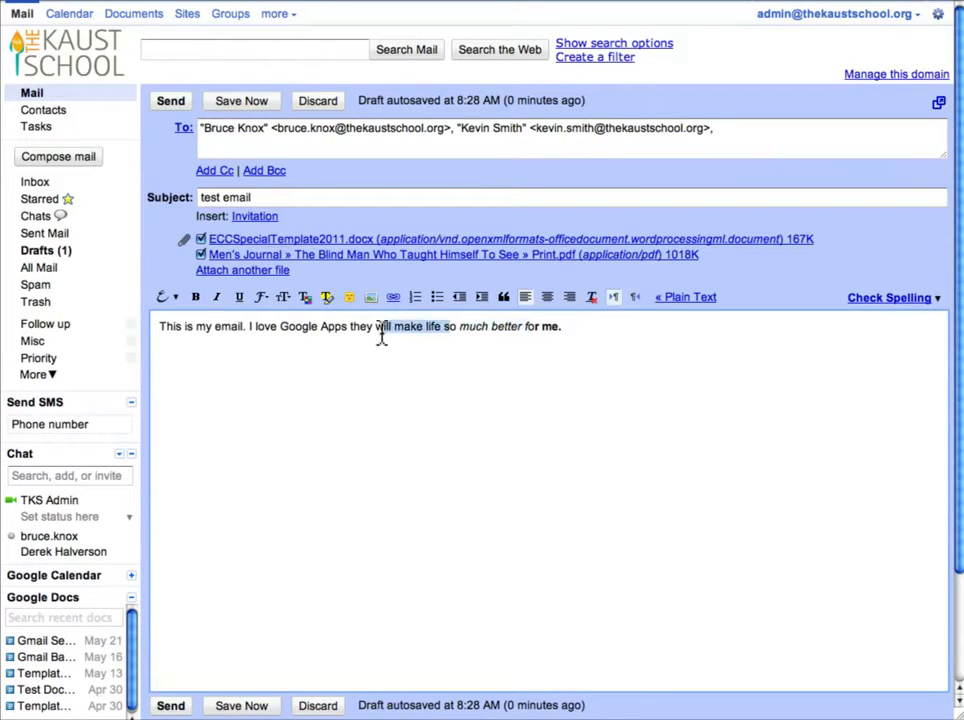
left_click(241, 299)
left_click(394, 363)
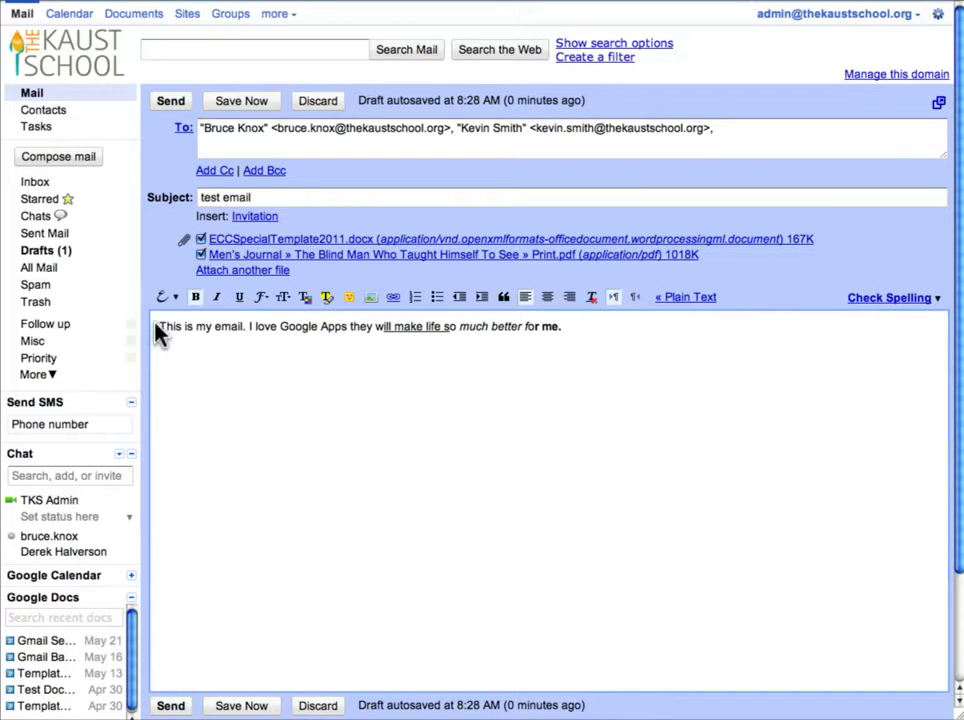
Step: Change the font of "This is my email" in the message body to Garamond
left_click_drag(160, 333, 245, 336)
left_click(265, 299)
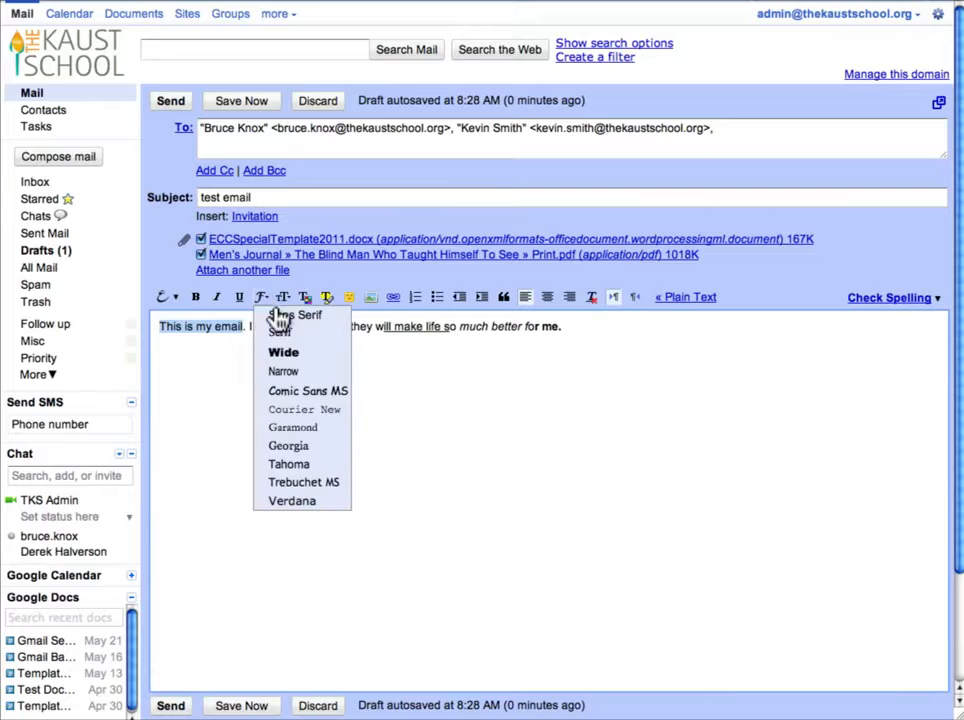
scroll(322, 469, "down", 2)
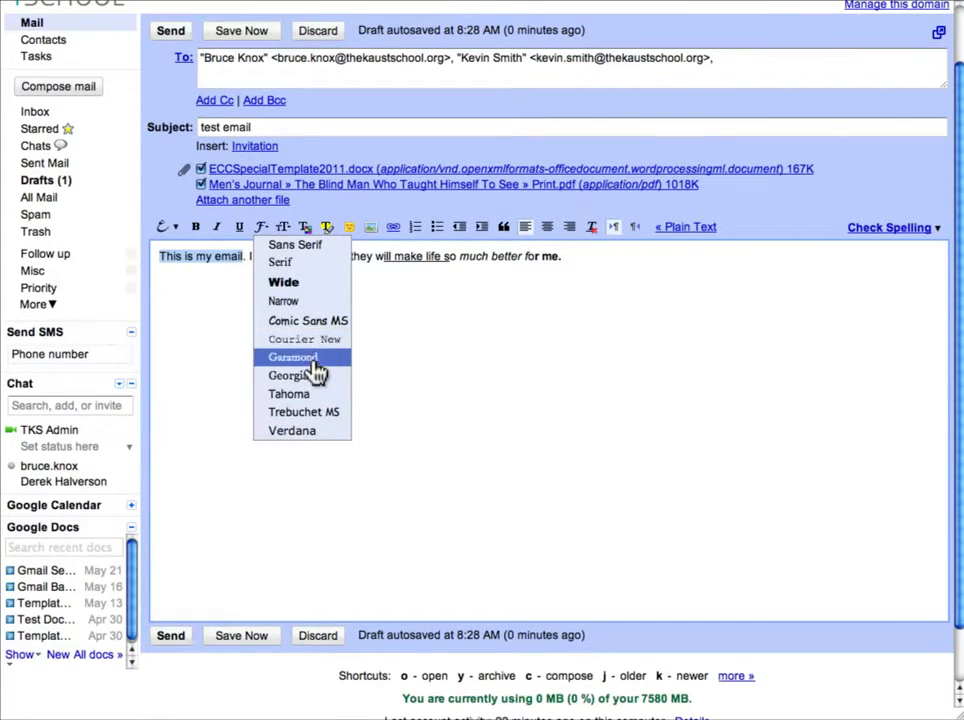
left_click(314, 362)
left_click(314, 334)
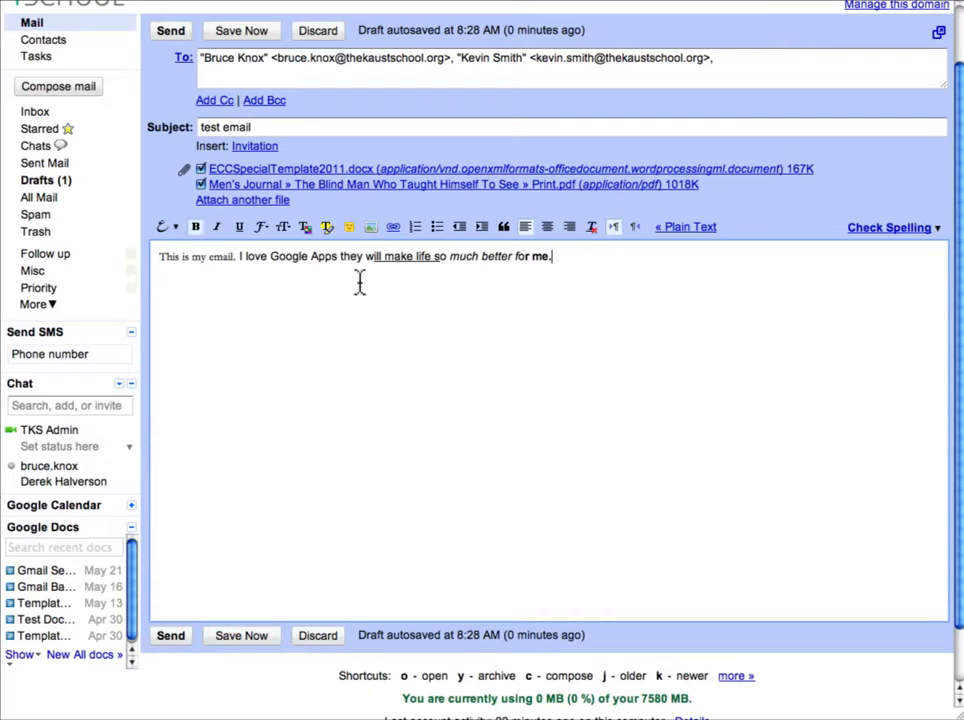
Step: Change the font of the remaining message text, from the first period to the end, to Georgia
left_click_drag(211, 282, 234, 260)
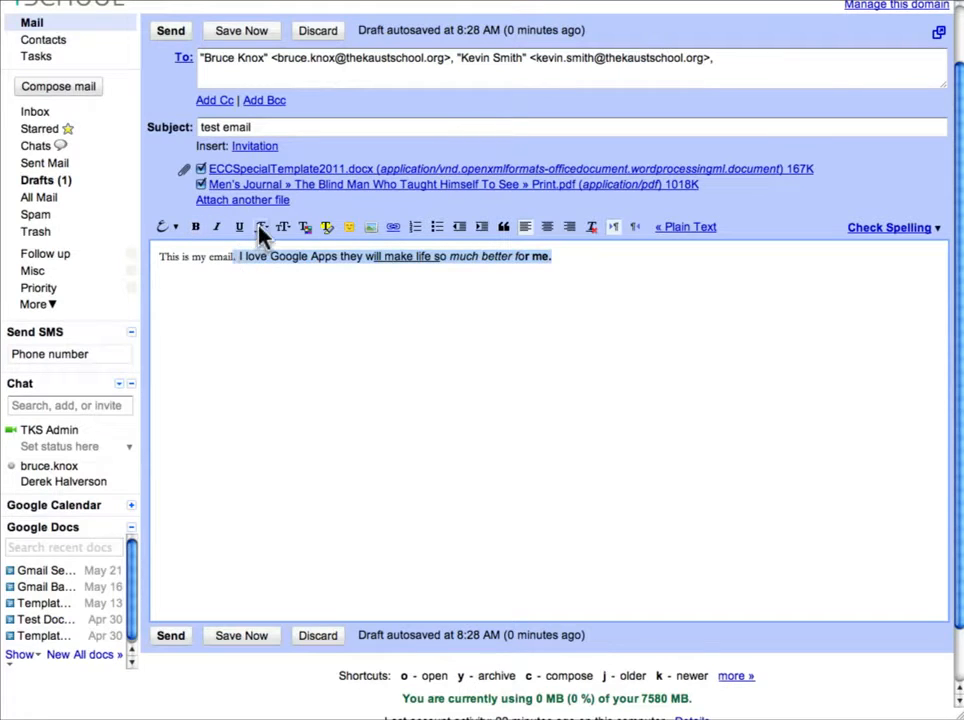
left_click(261, 233)
left_click(303, 374)
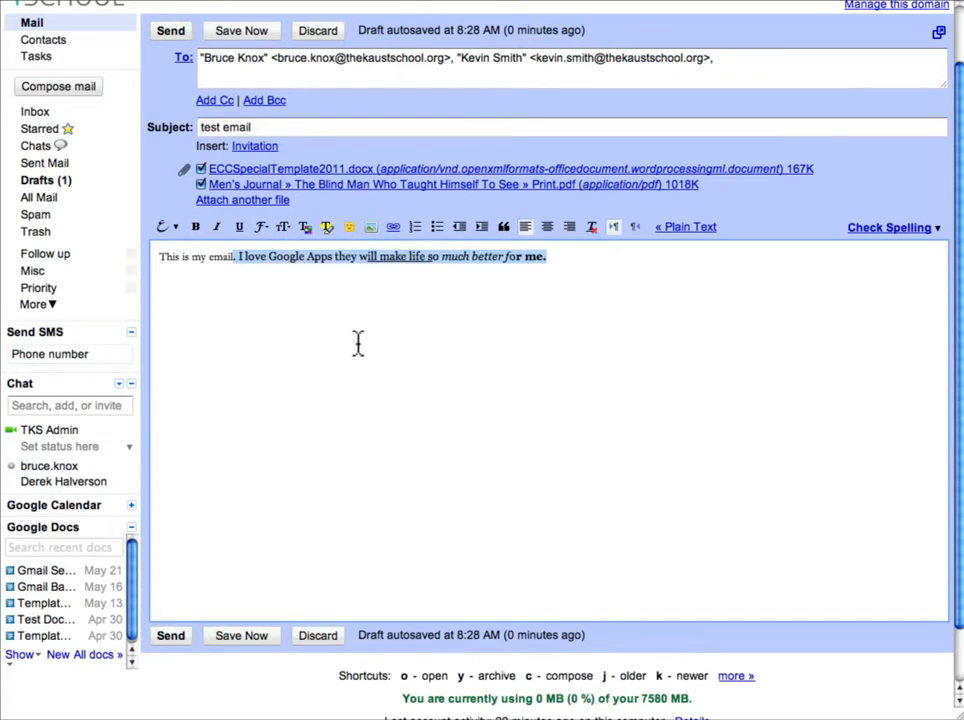
left_click(370, 349)
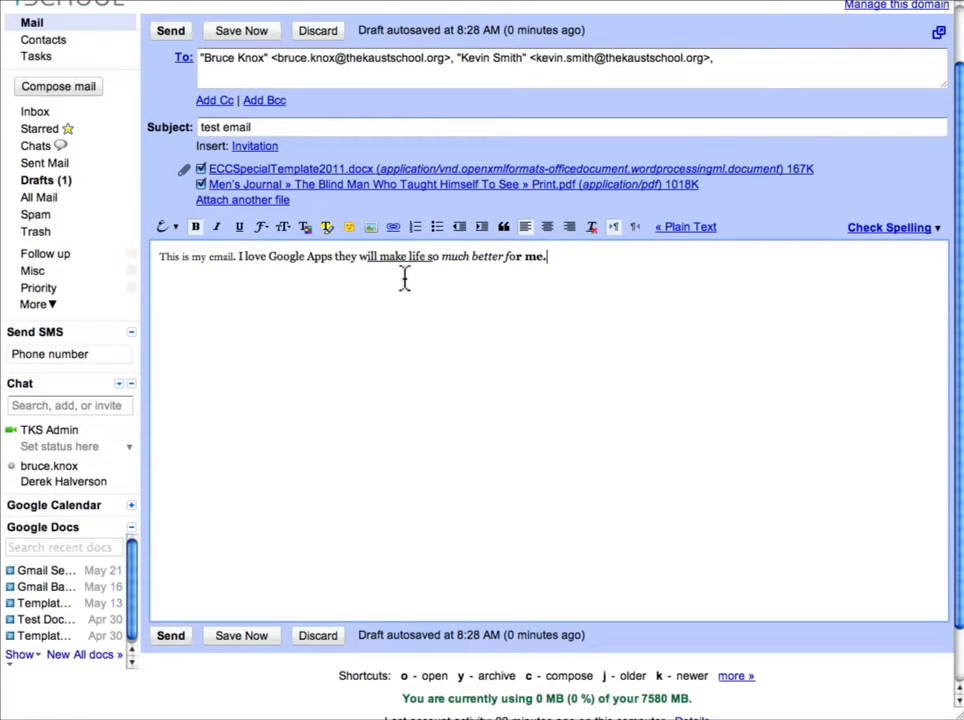
Step: Enlarge the font size of the entire message text
left_click(161, 258, "shift")
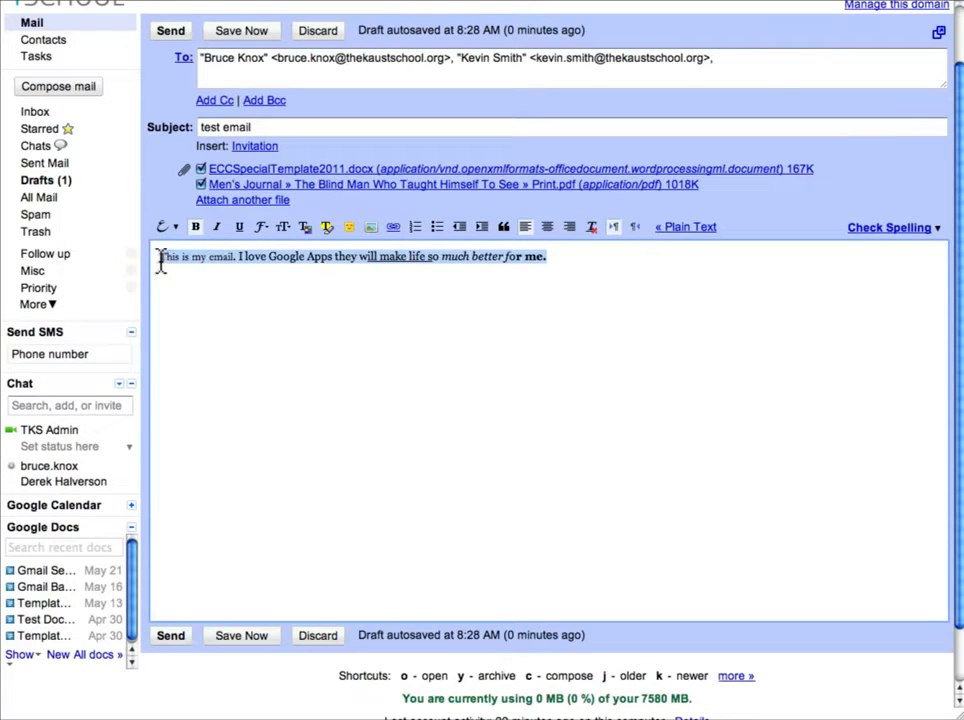
left_click(283, 228)
left_click(306, 312)
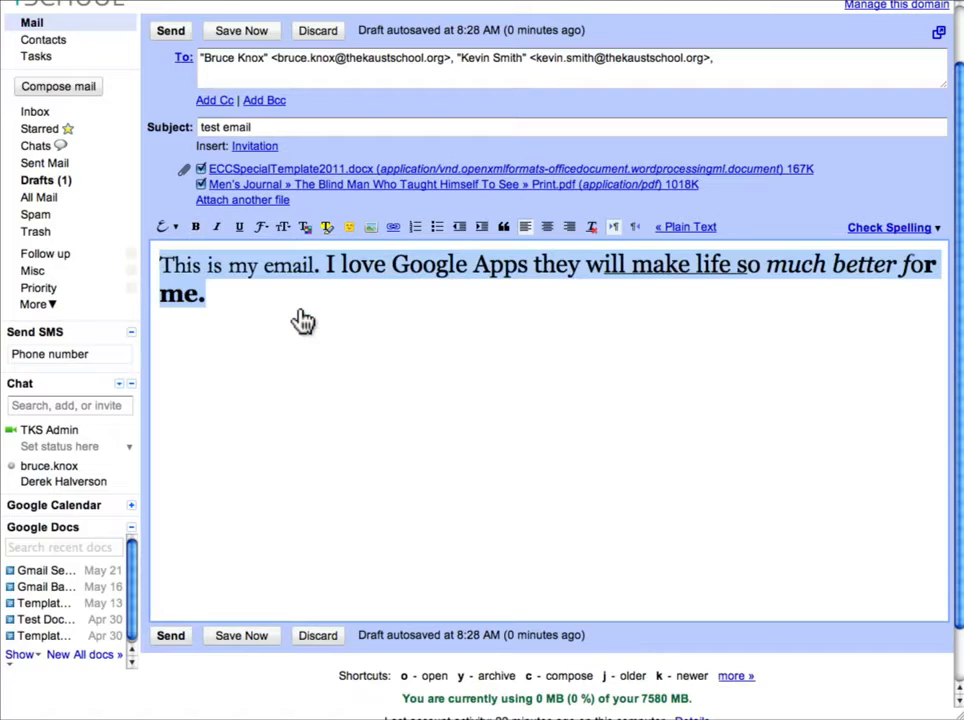
left_click(336, 346)
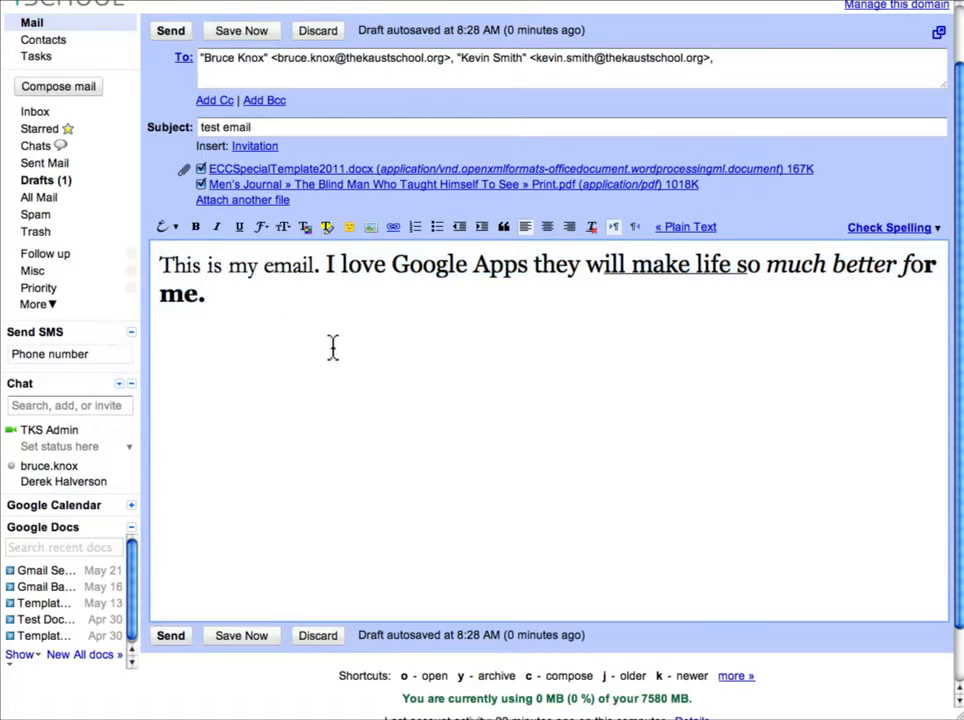
Step: Color the second sentence of the message body, from "I love Google Apps" to "for me.", red
scroll(330, 361, "up", 2)
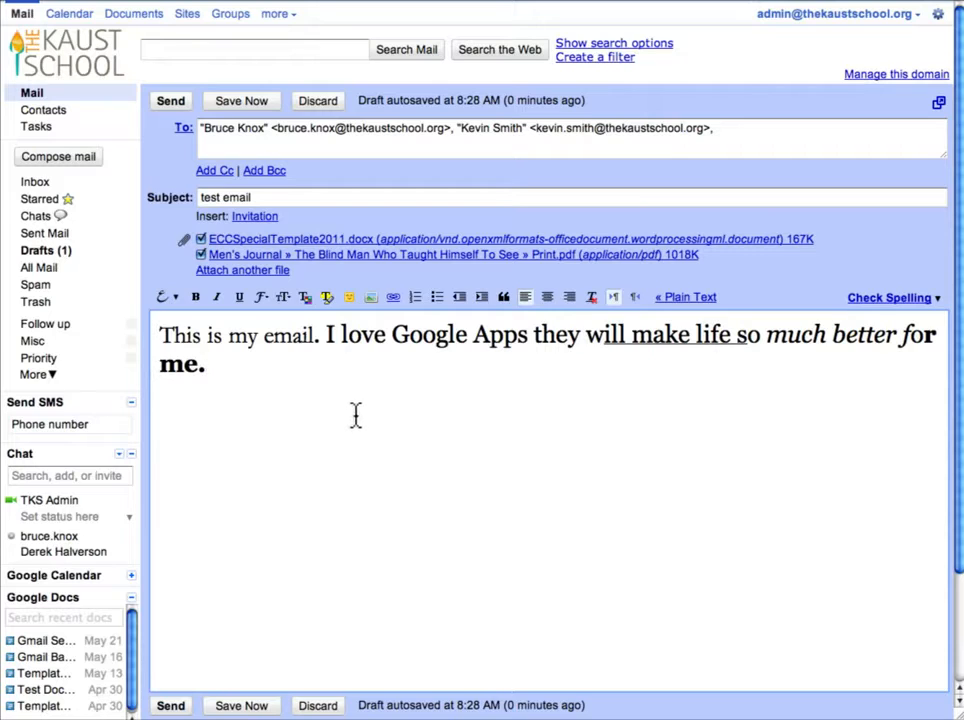
left_click_drag(204, 368, 329, 334)
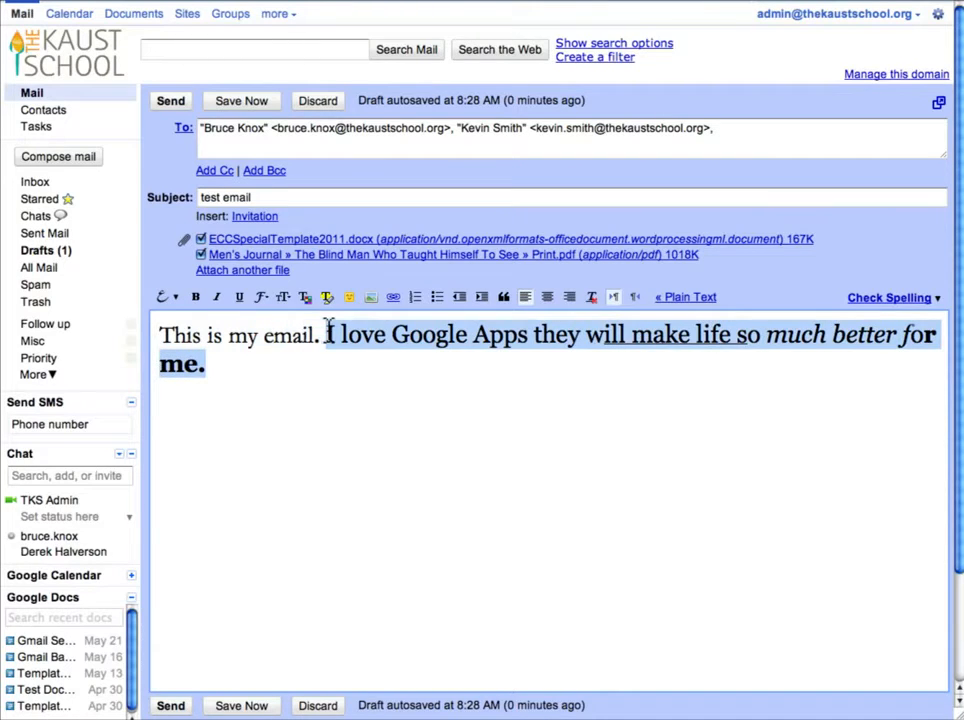
left_click(305, 297)
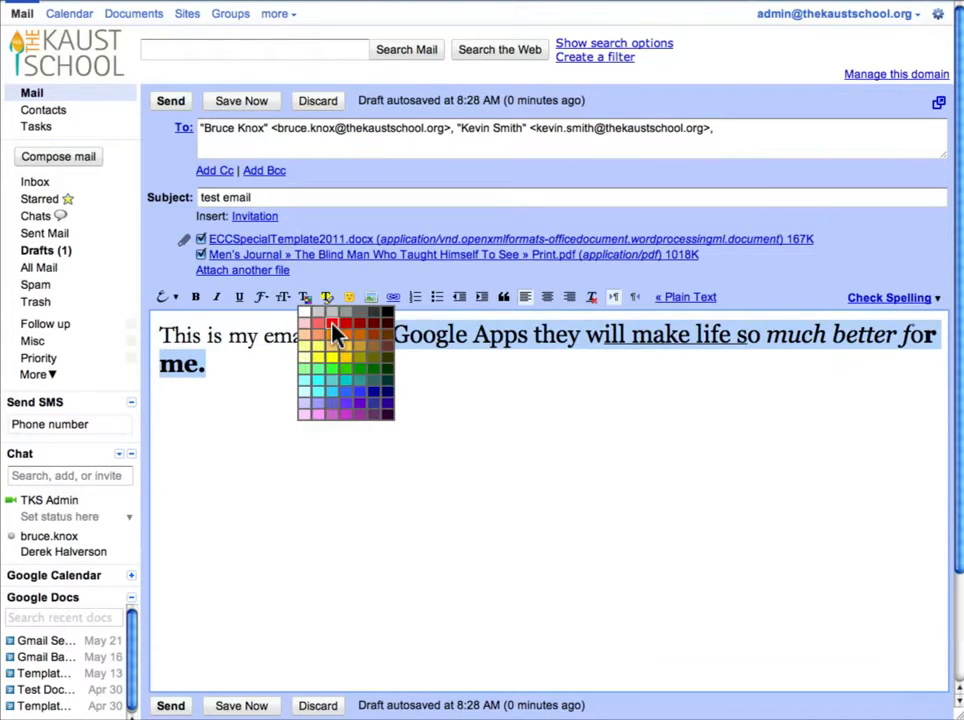
left_click(332, 324)
Step: Apply a golden-yellow highlight behind the first sentence, "This is my email."
left_click_drag(316, 340, 129, 334)
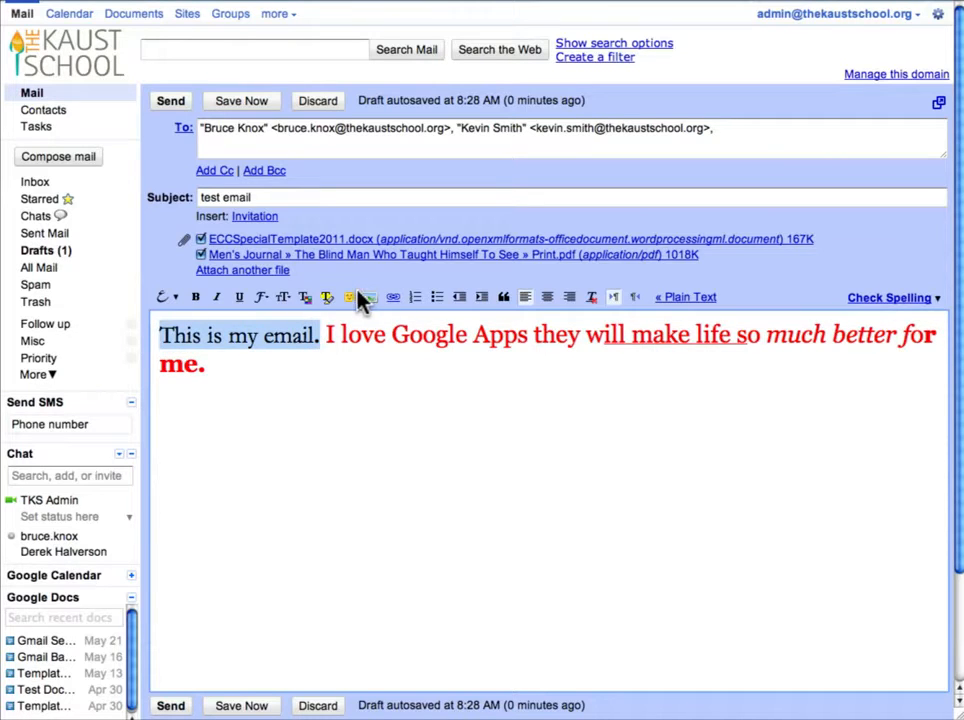
left_click(327, 298)
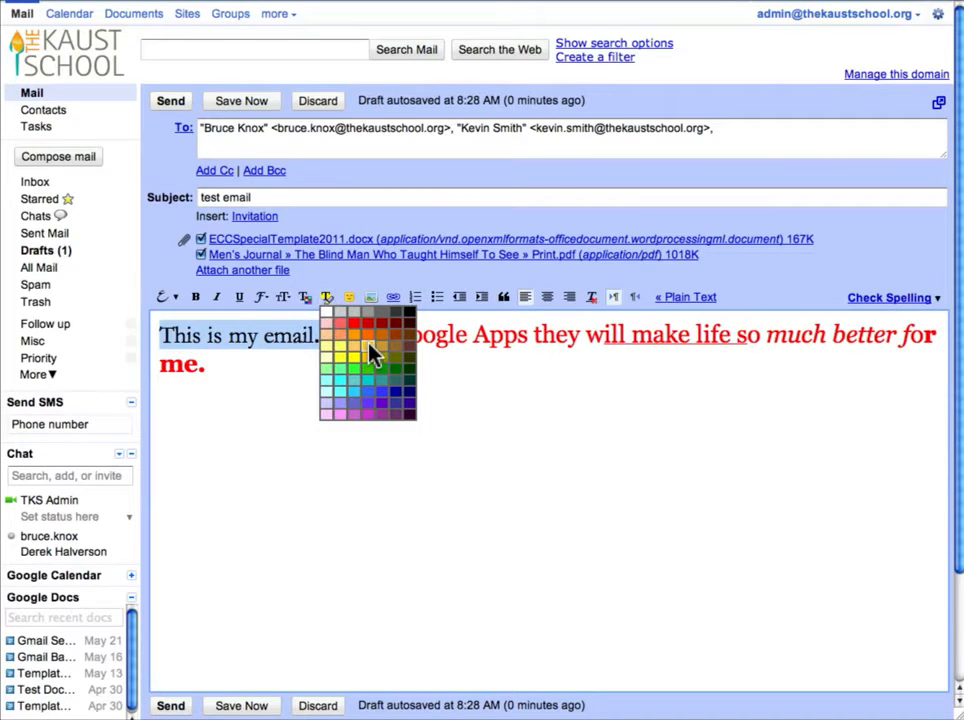
left_click(372, 351)
Step: Insert a blue four-petal emoticon and a cake emoticon at the end of the message text
left_click(282, 385)
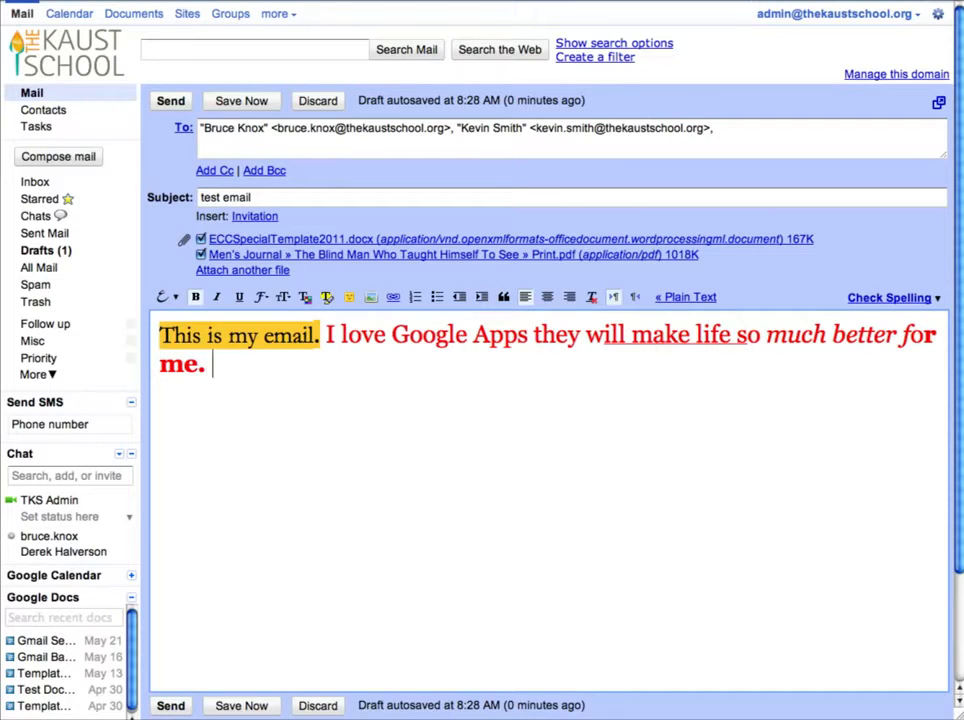
left_click(350, 297)
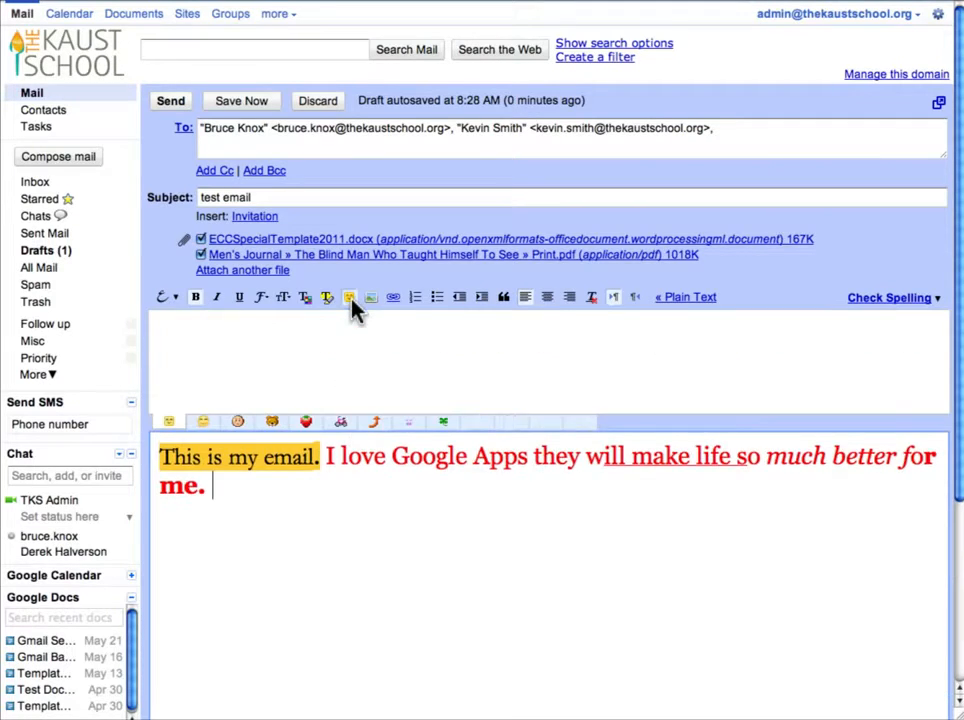
left_click(336, 355)
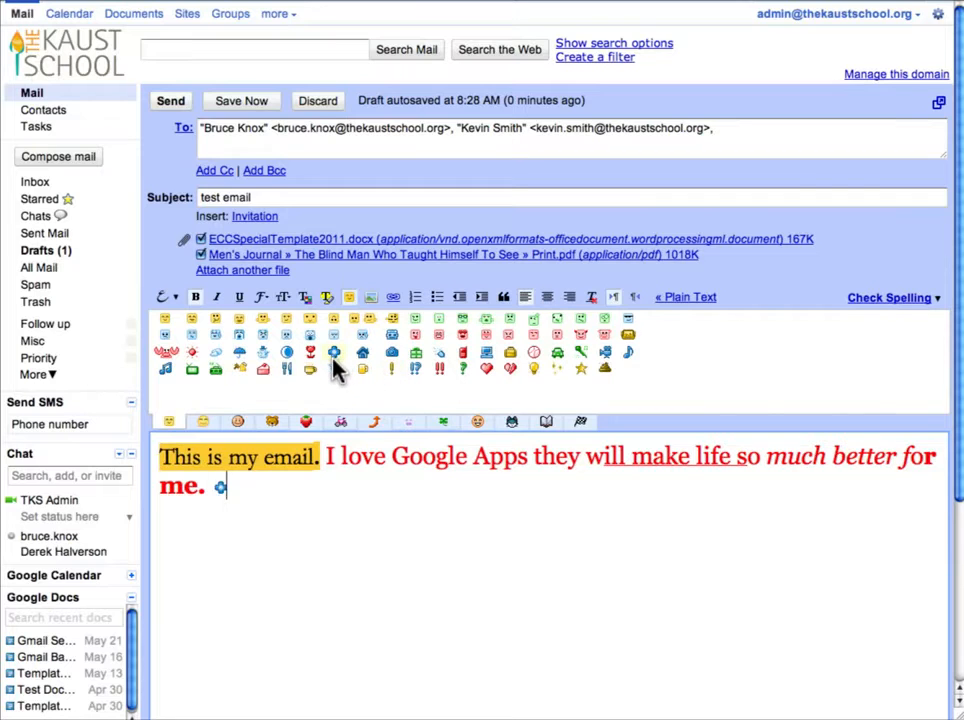
left_click(241, 369)
Step: Add seven emoticons from the vehicles and objects category after the cake, including the mailbox, rocket, anchor and red face
left_click(238, 424)
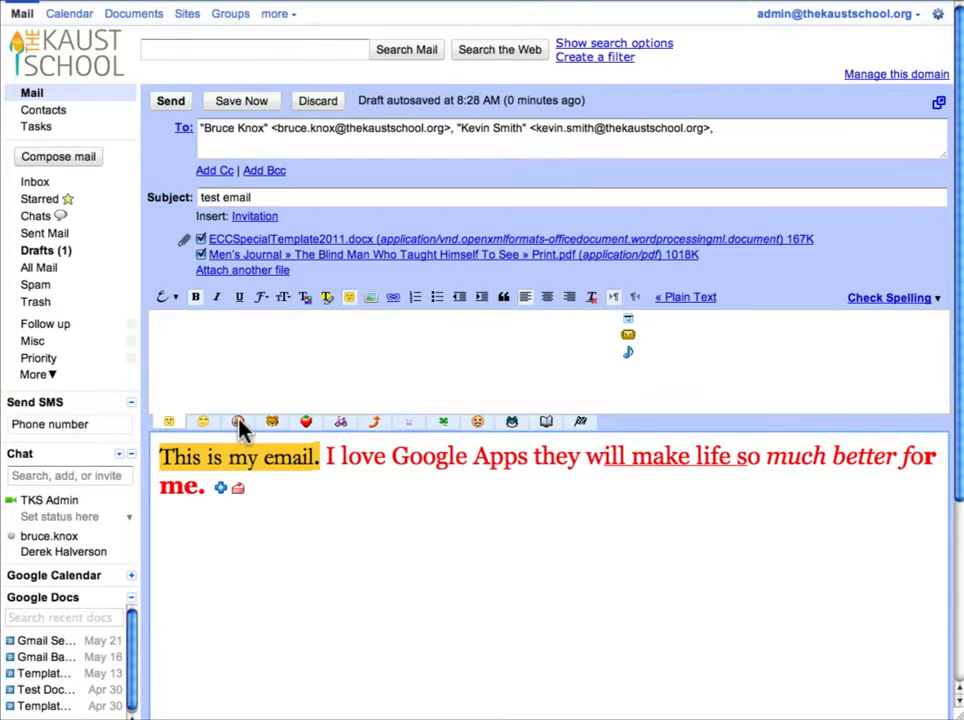
left_click(345, 422)
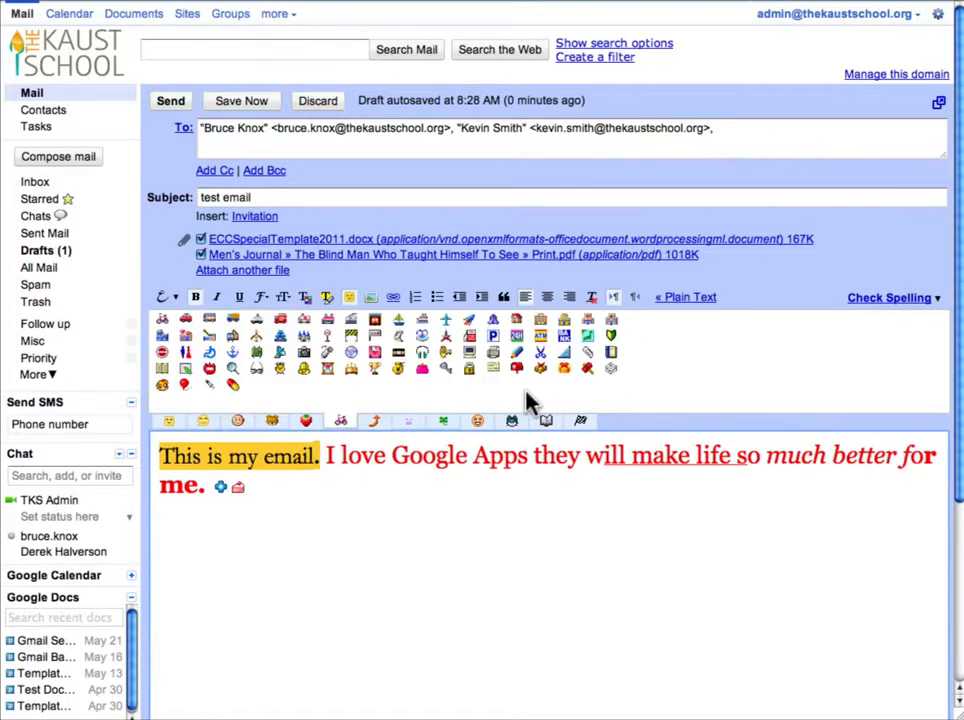
left_click(516, 368)
left_click(469, 321)
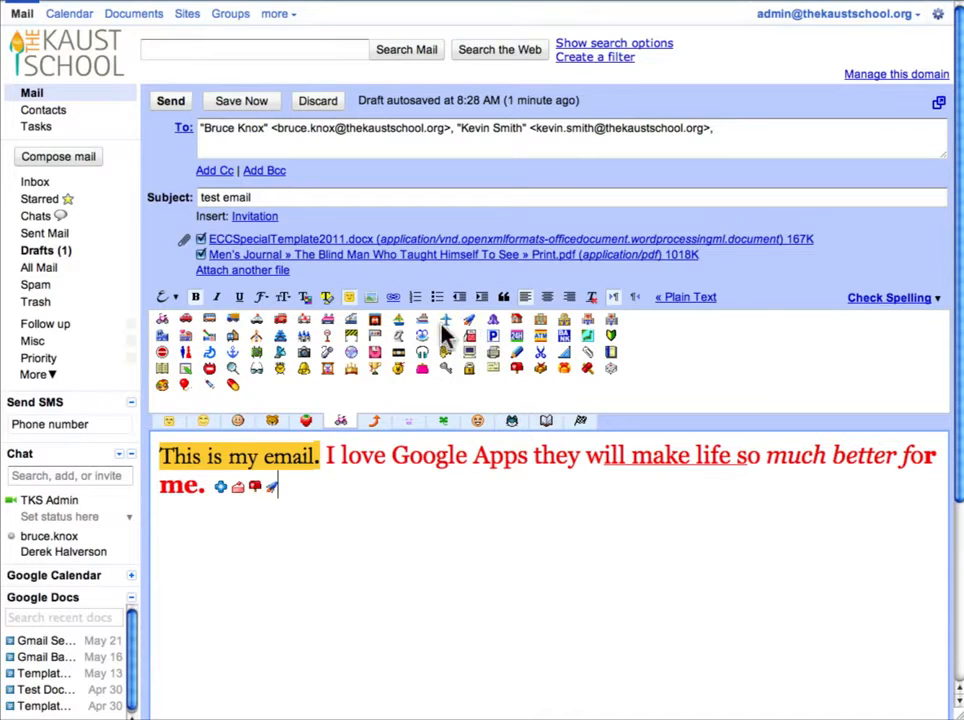
left_click(253, 338)
left_click(232, 337)
left_click(213, 354)
left_click(232, 352)
left_click(209, 368)
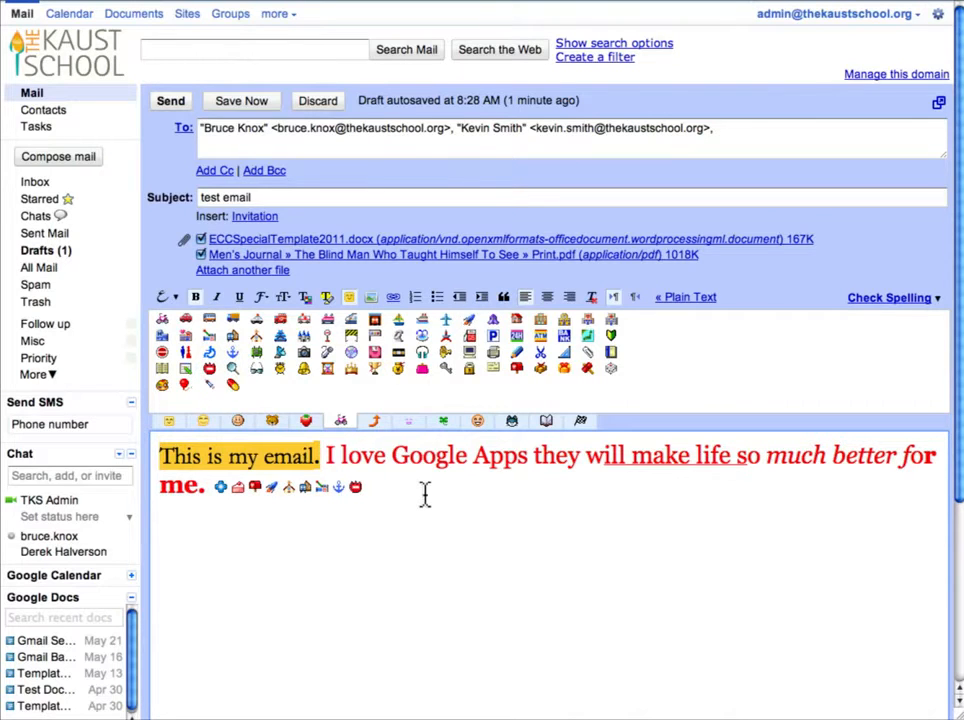
left_click(370, 298)
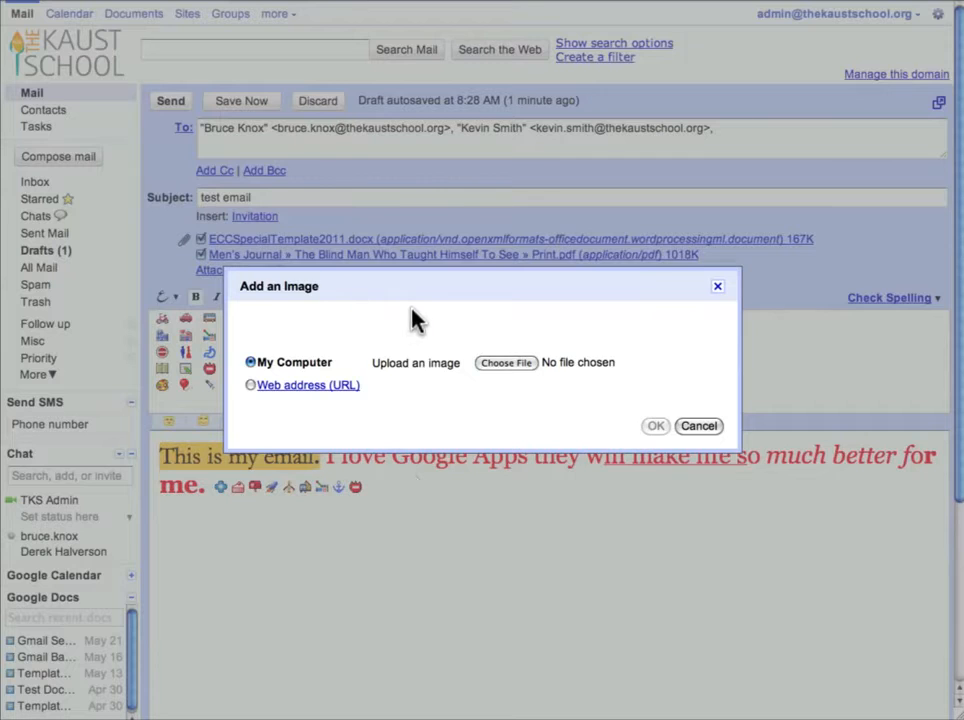
left_click(301, 388)
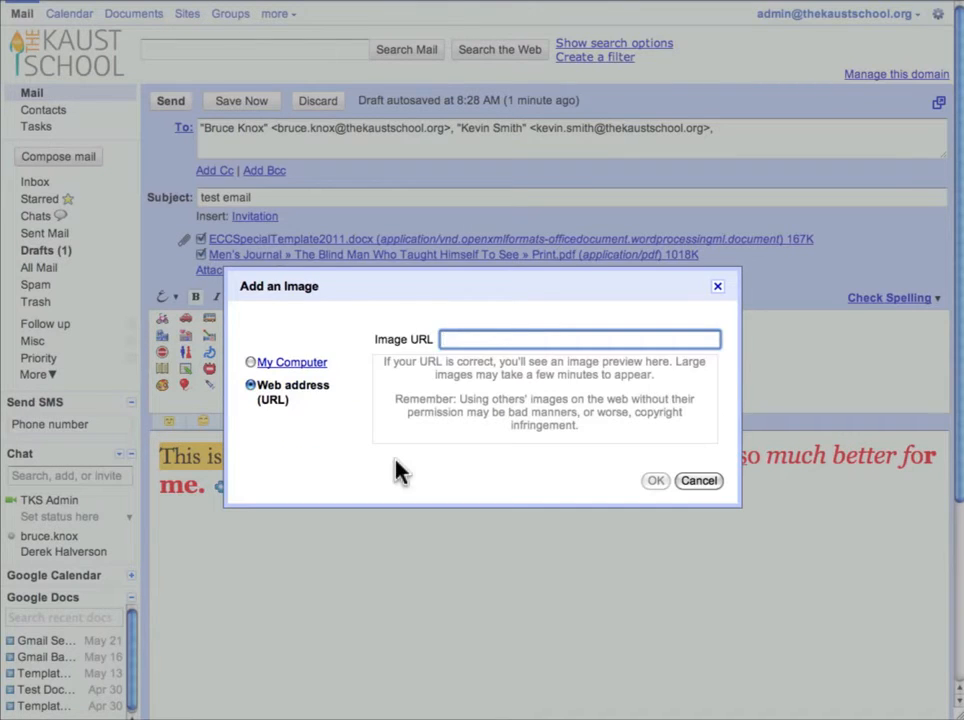
right_click(462, 340)
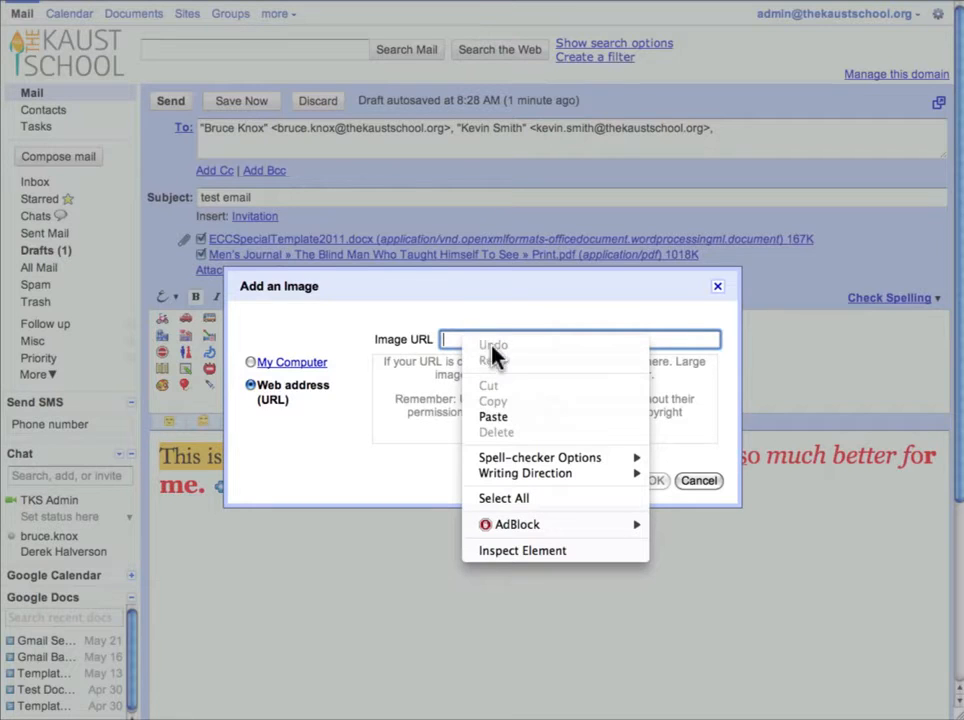
left_click(496, 417)
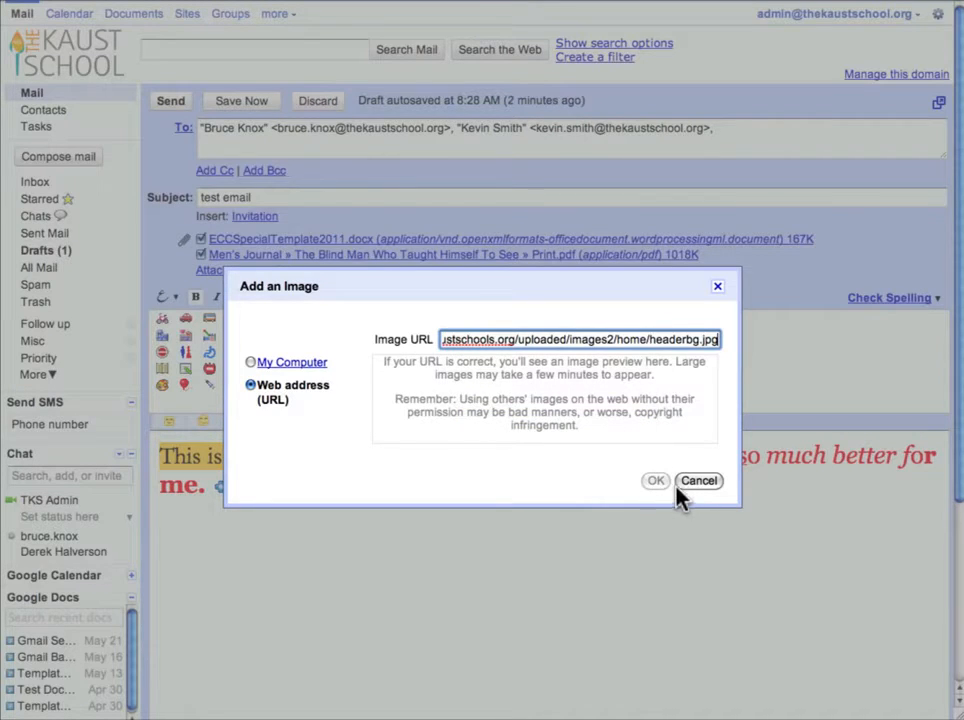
left_click(588, 452)
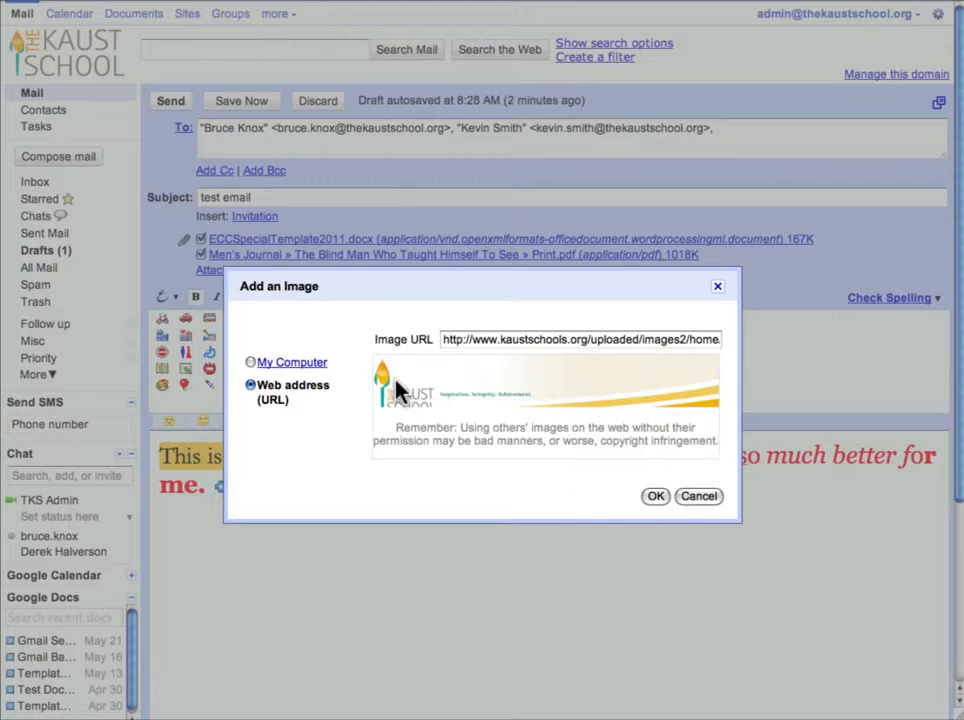
left_click(656, 498)
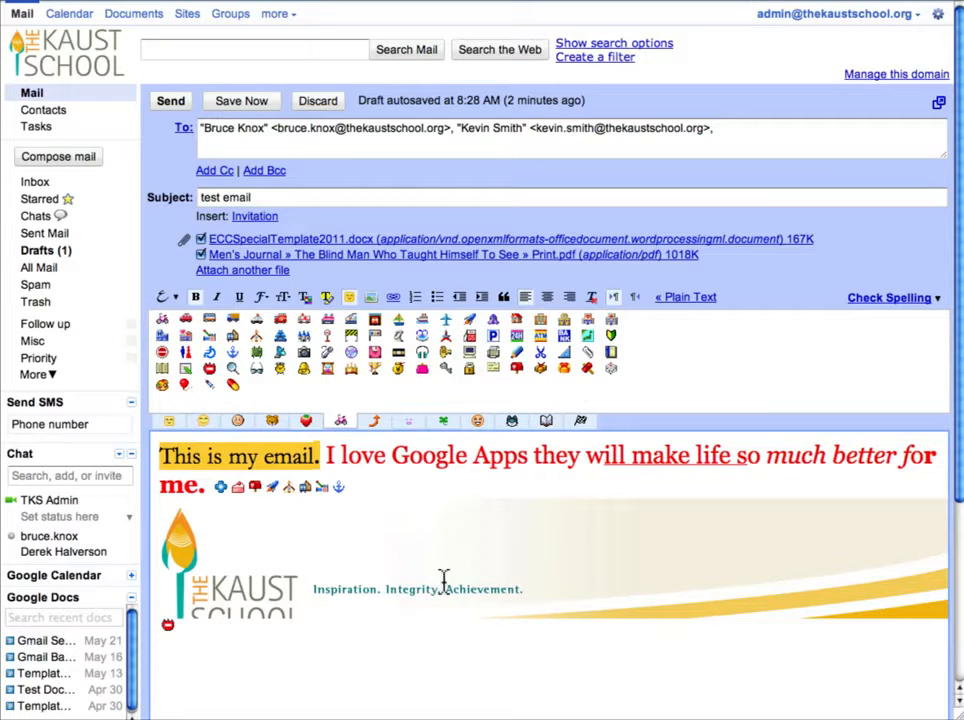
Step: Place the King Abdullah University of Science and Technology logo file in the message body below the header banner
scroll(302, 577, "down", 1)
scroll(303, 583, "up", 1)
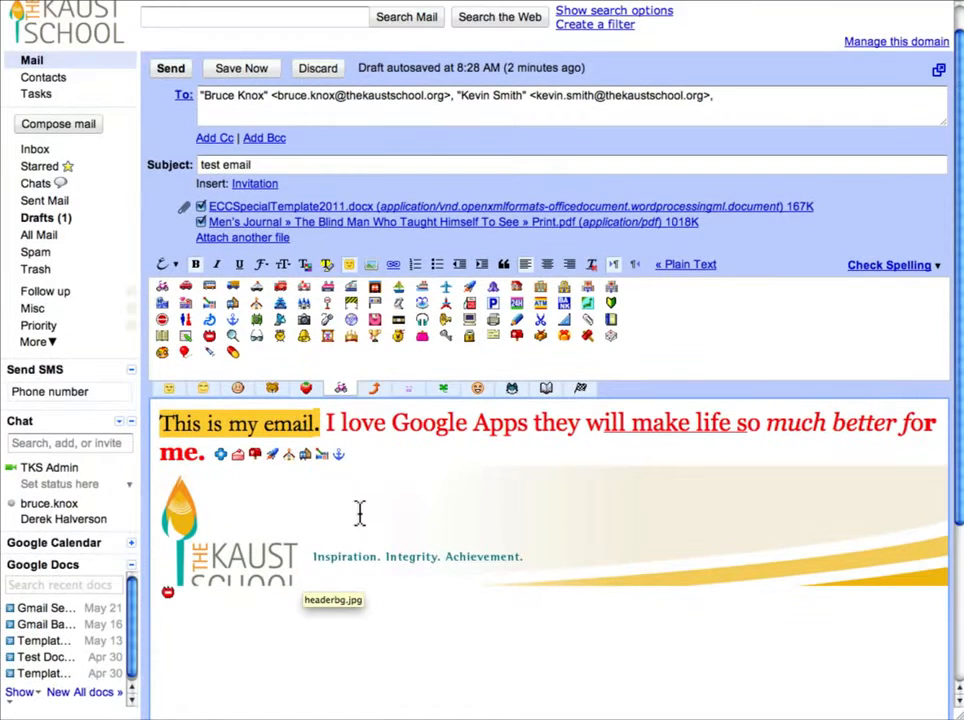
scroll(349, 527, "down", 1)
scroll(359, 510, "down", 1)
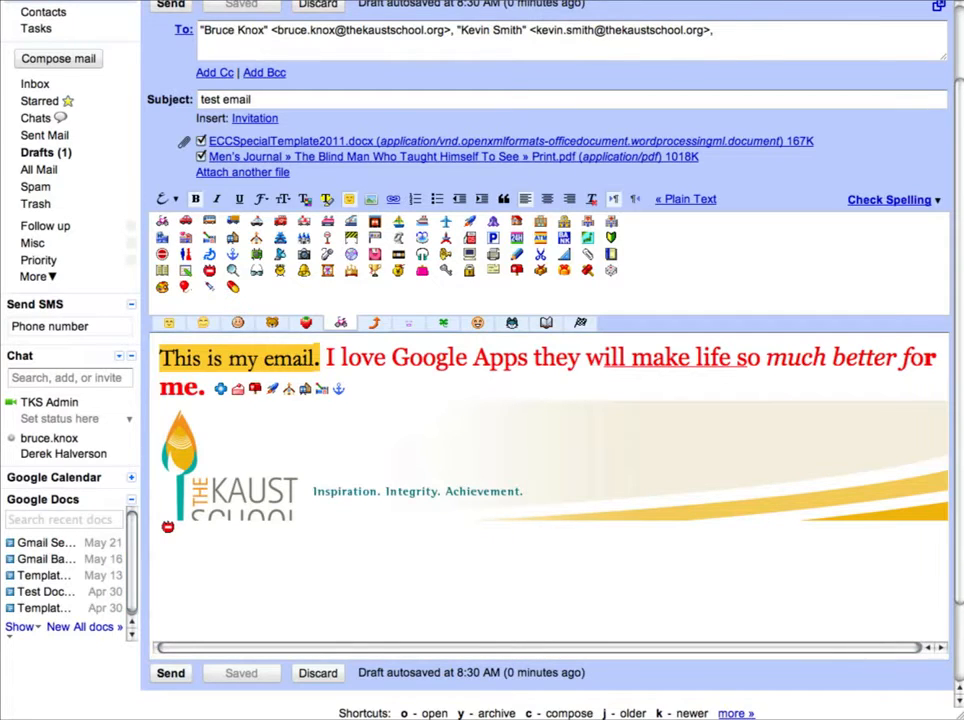
left_click_drag(280, 655, 237, 600)
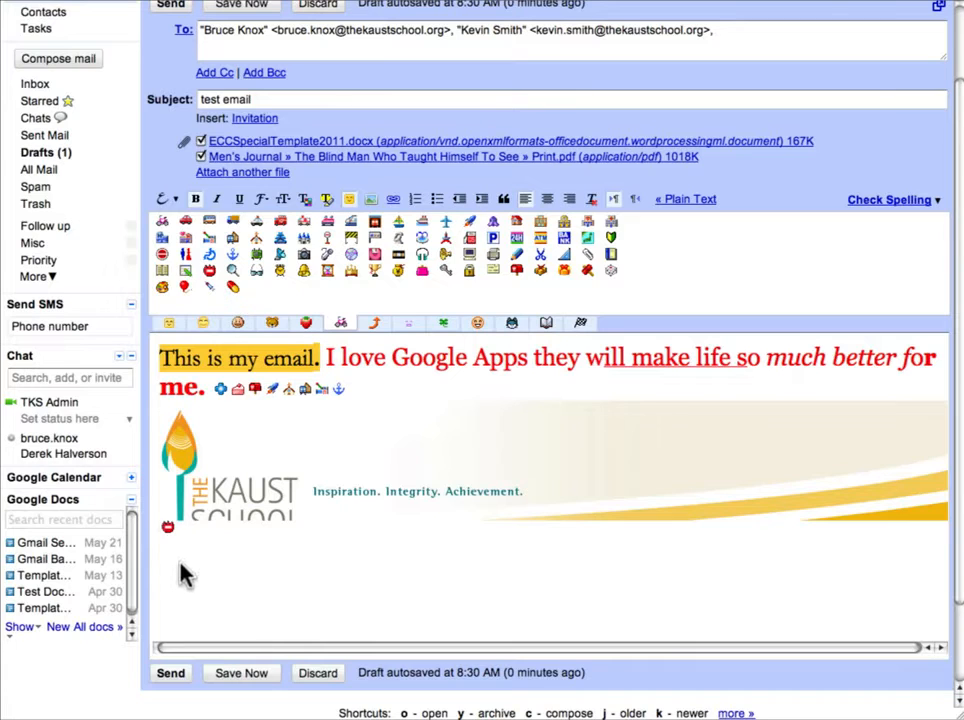
Step: Resize the inserted university logo to Small and then to Medium
scroll(438, 596, "down", 3)
scroll(493, 600, "down", 6)
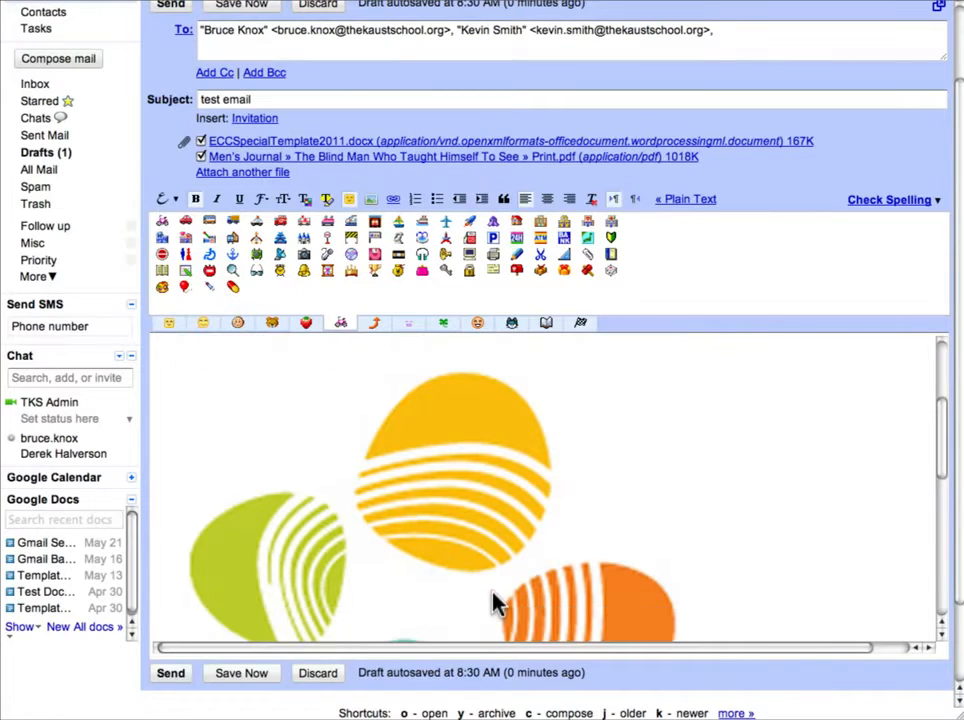
scroll(497, 600, "down", 2)
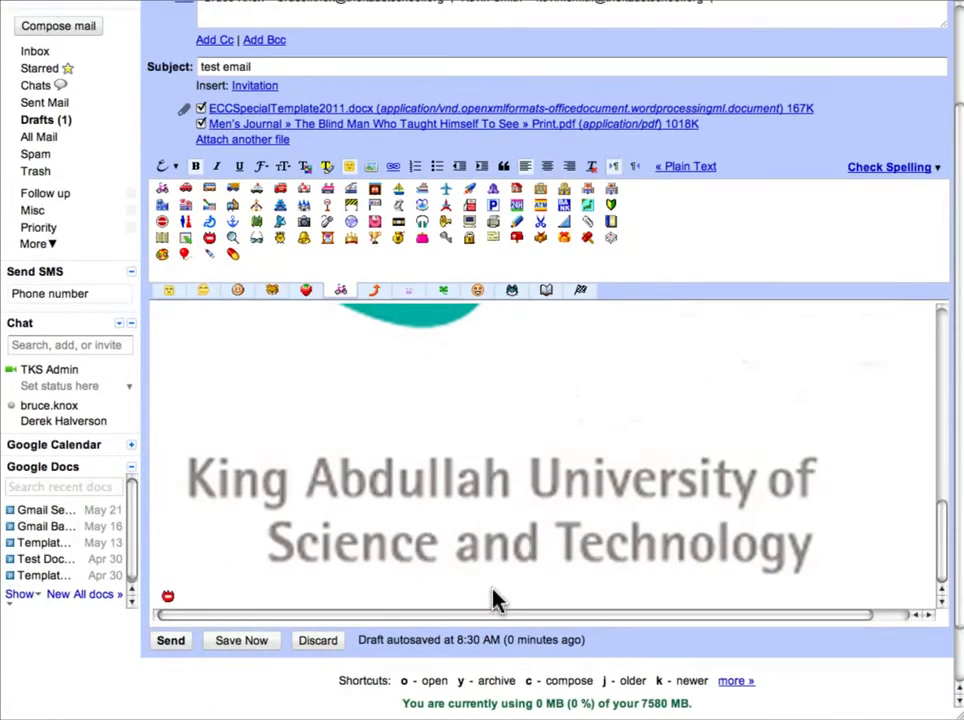
scroll(478, 527, "down", 3)
left_click(503, 515)
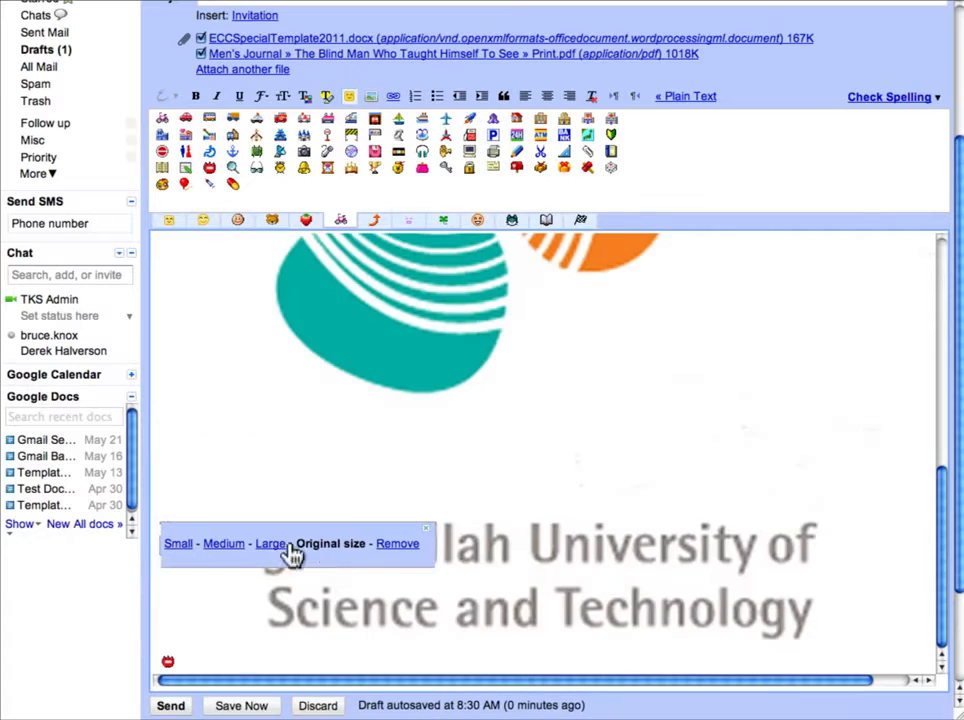
left_click(181, 546)
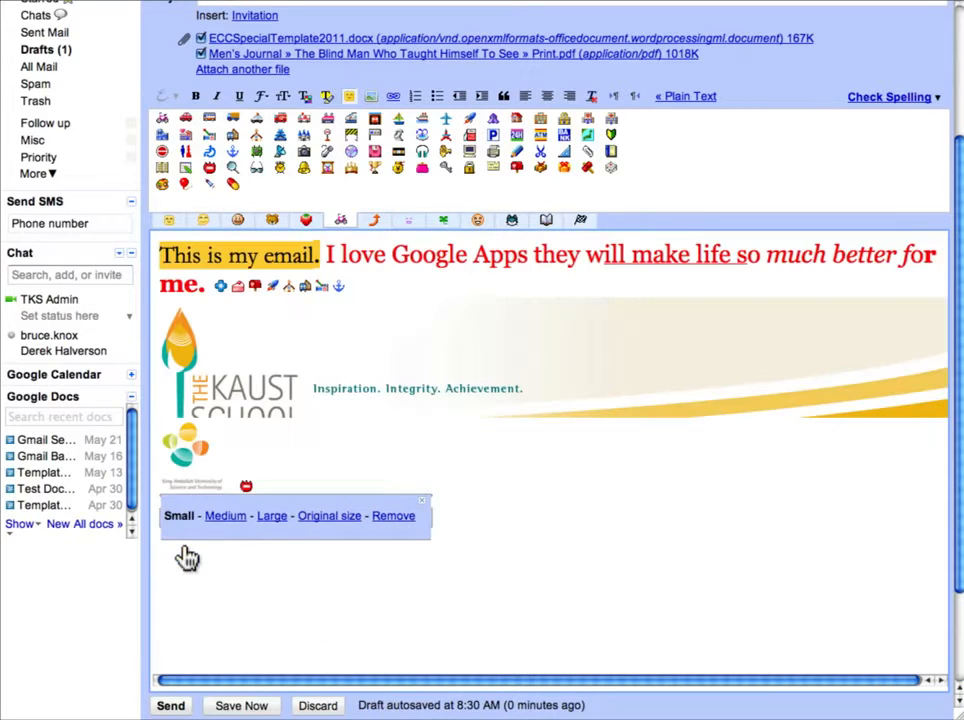
left_click(222, 520)
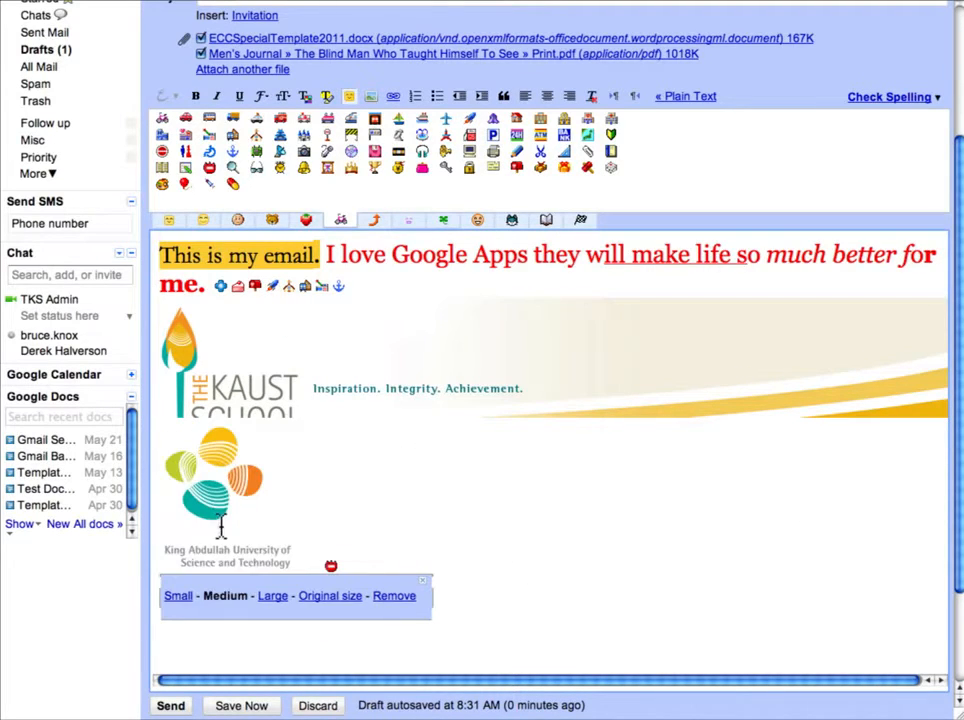
left_click(418, 562)
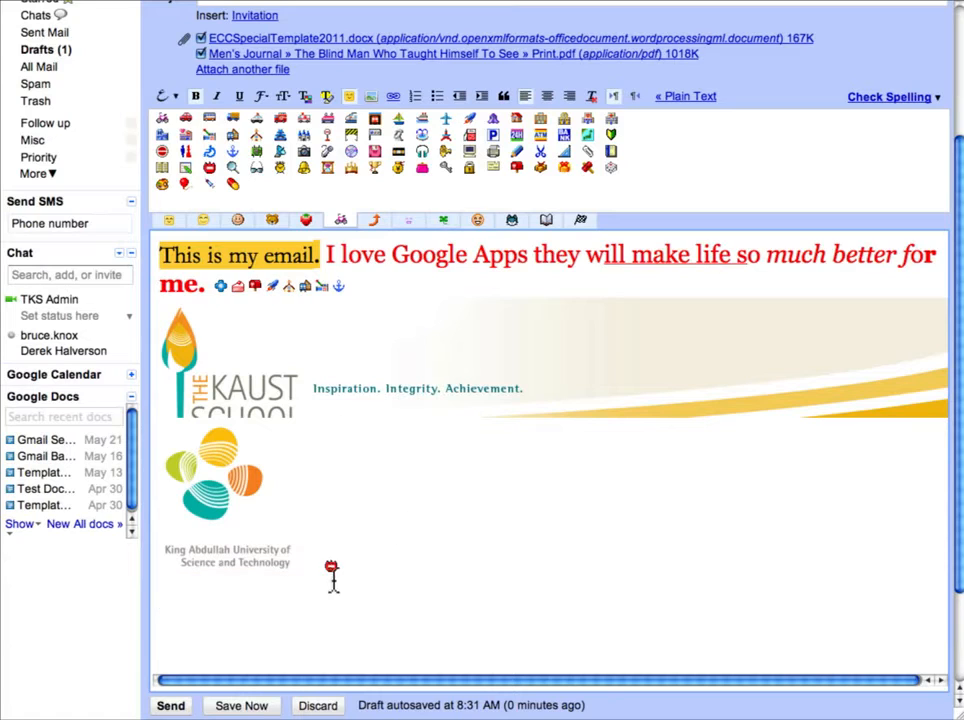
Step: Replace the entire message body, including emoticons and images, with the Grade Level Indicators and class description text
key("BackSpace")
scroll(404, 500, "up", 3)
scroll(456, 427, "down", 3)
left_click_drag(337, 512, 155, 236)
key("BackSpace")
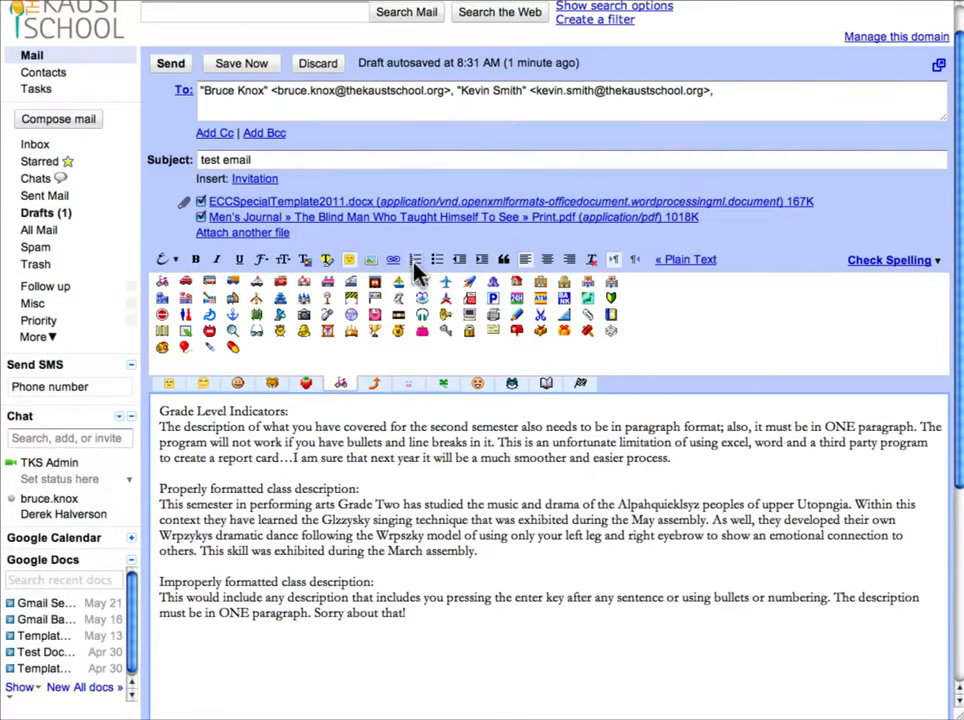
Step: Format all of the body text as a numbered list and then remove the numbering
left_click_drag(408, 614, 163, 411)
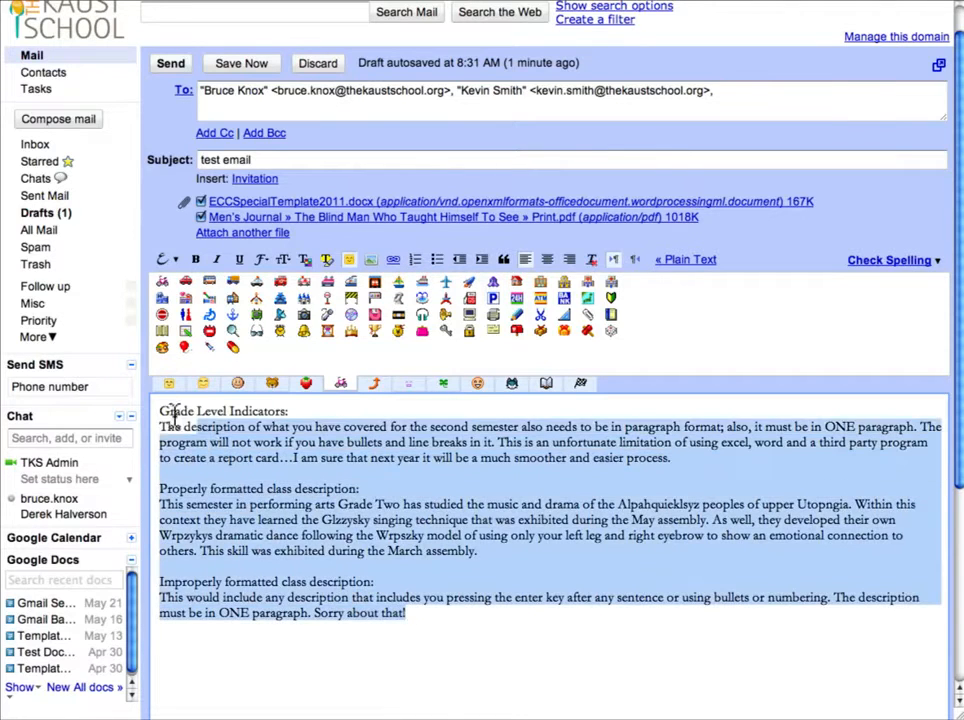
left_click(418, 260)
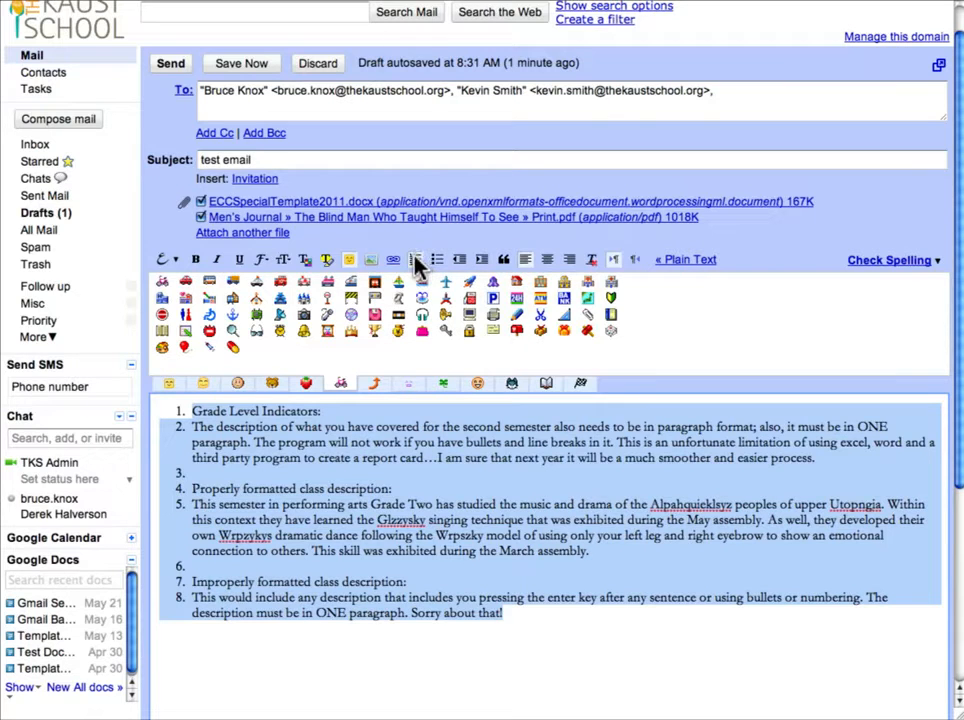
left_click(200, 470)
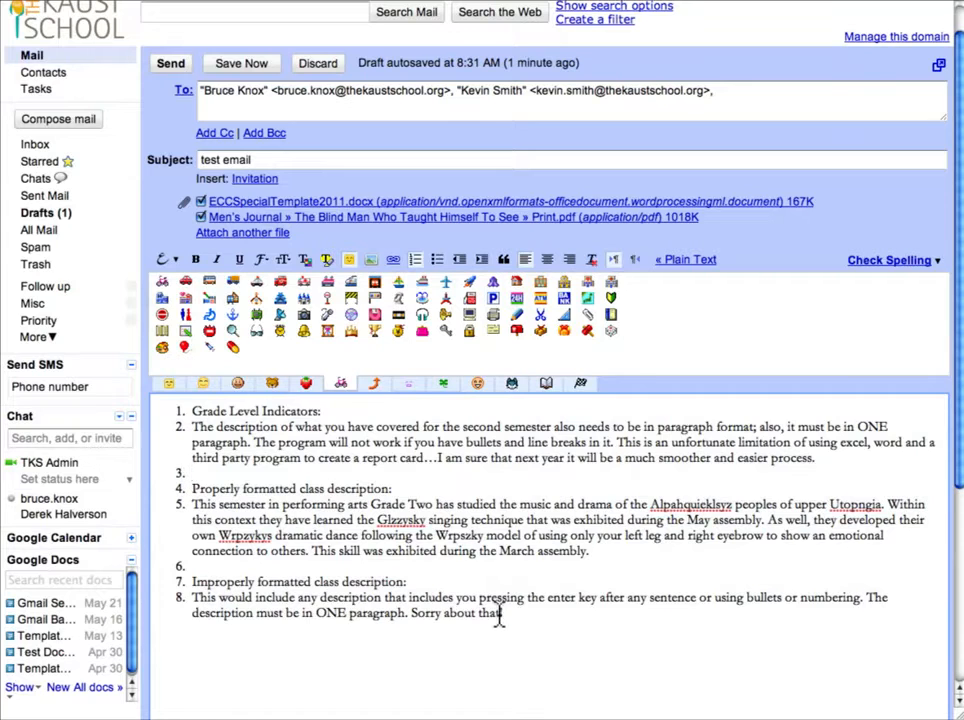
left_click_drag(499, 617, 180, 413)
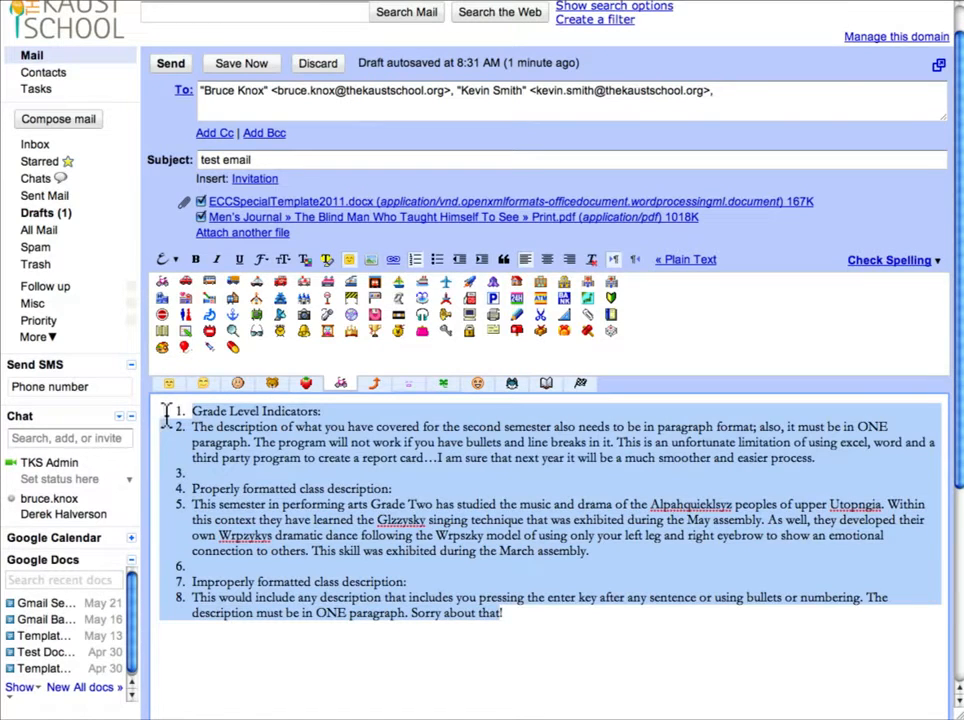
left_click(414, 261)
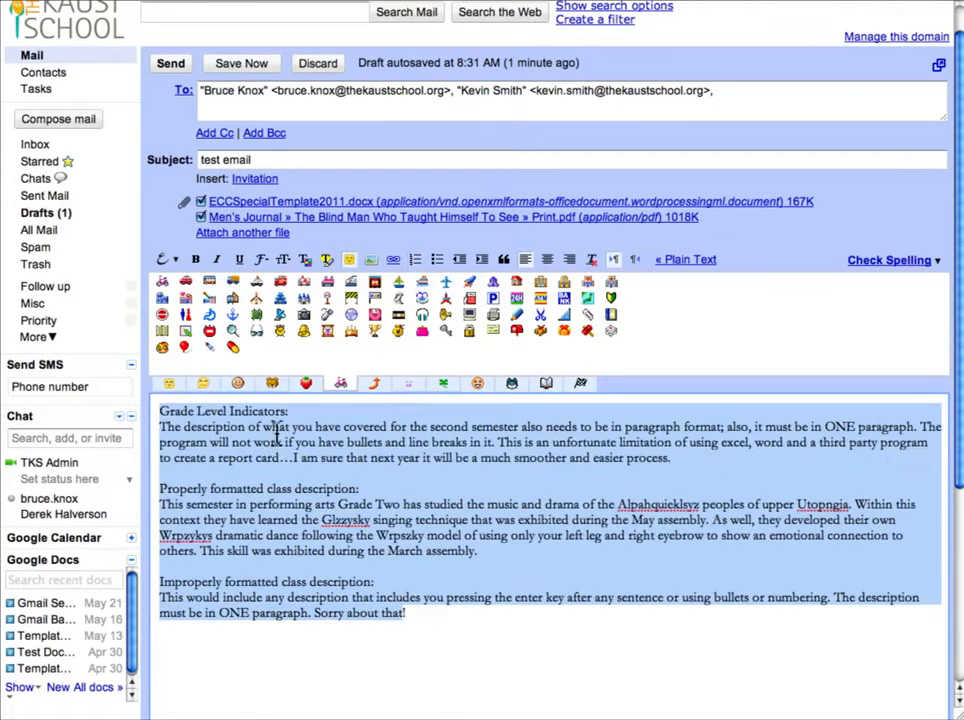
Step: Delete the blank line above "Properly formatted class description:" in the message body
left_click(274, 458)
left_click(678, 465)
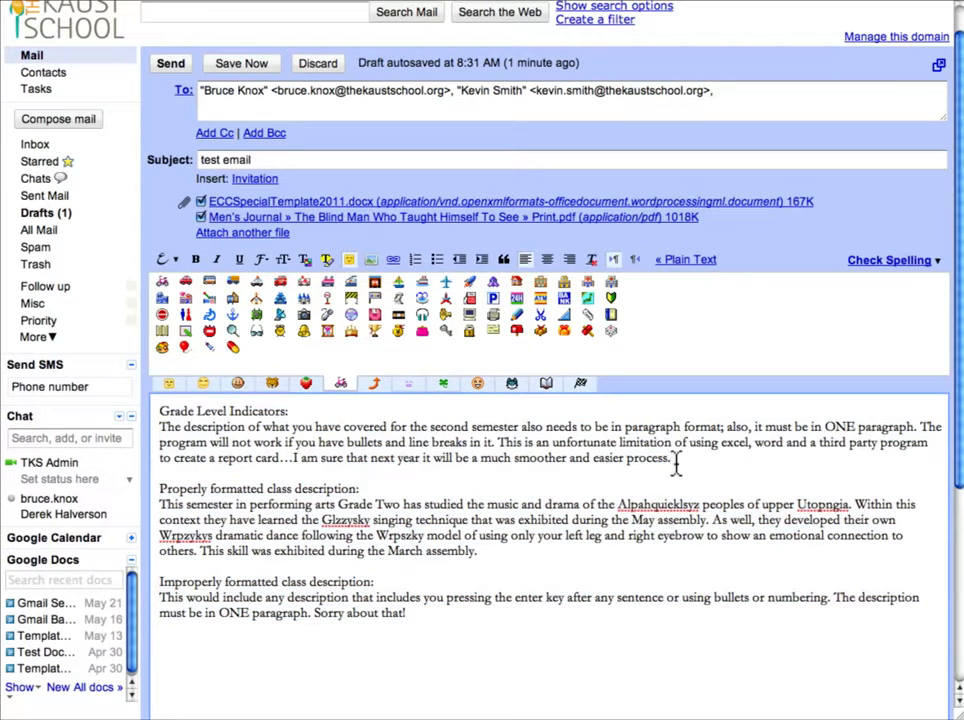
key("Delete")
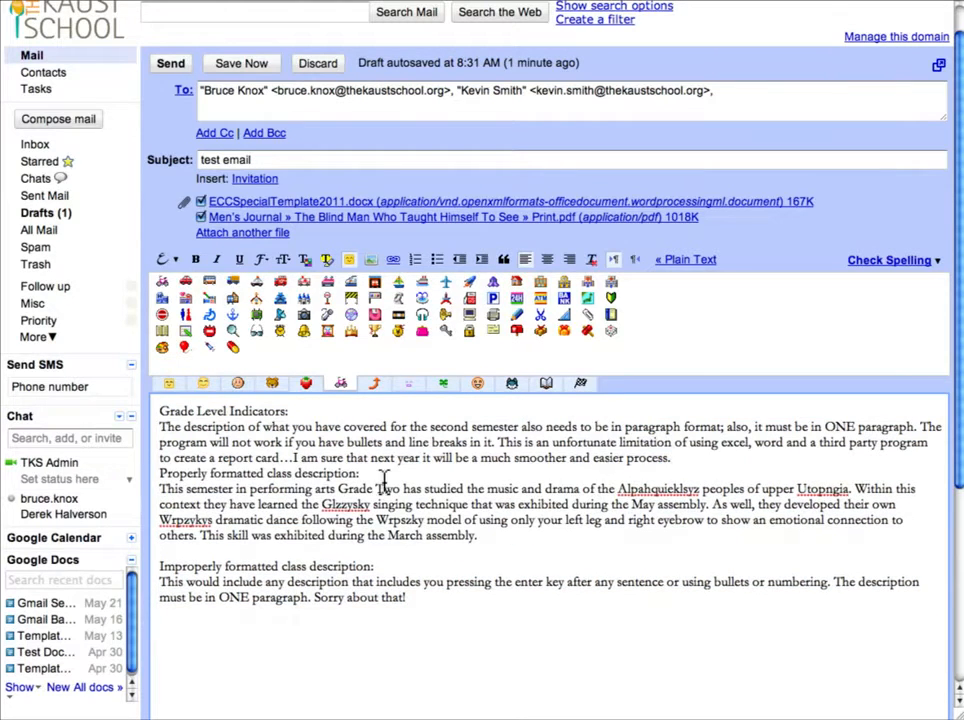
Step: Delete the blank line above "Improperly formatted class description:" in the message body
left_click(491, 534)
key("Delete")
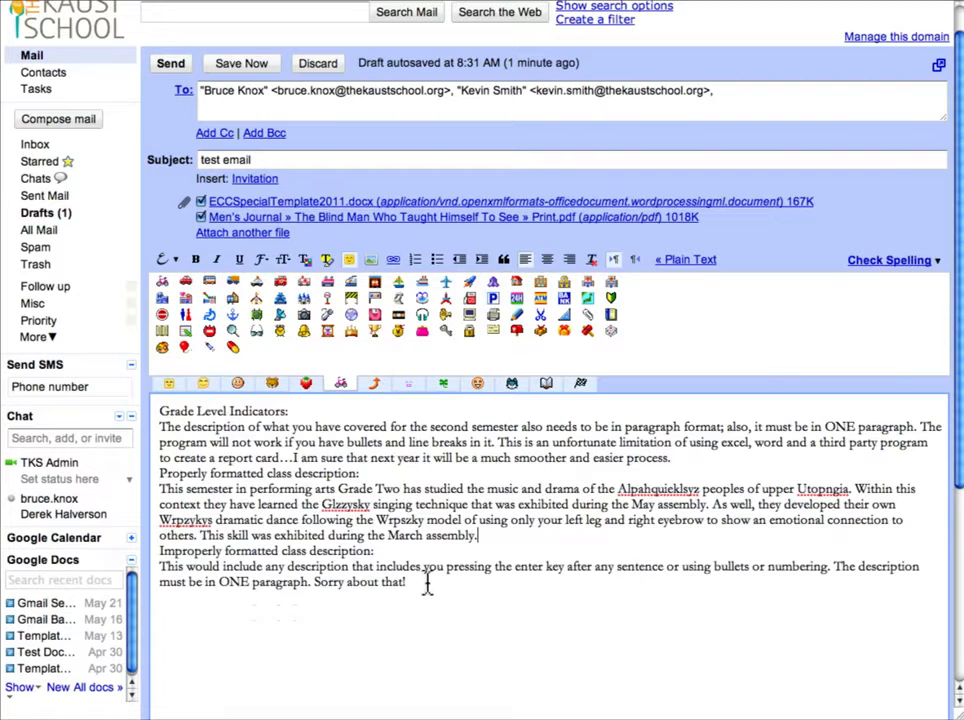
Step: Format all of the body text as a numbered list and insert a blank line below each of the first five items
left_click_drag(407, 582, 151, 411)
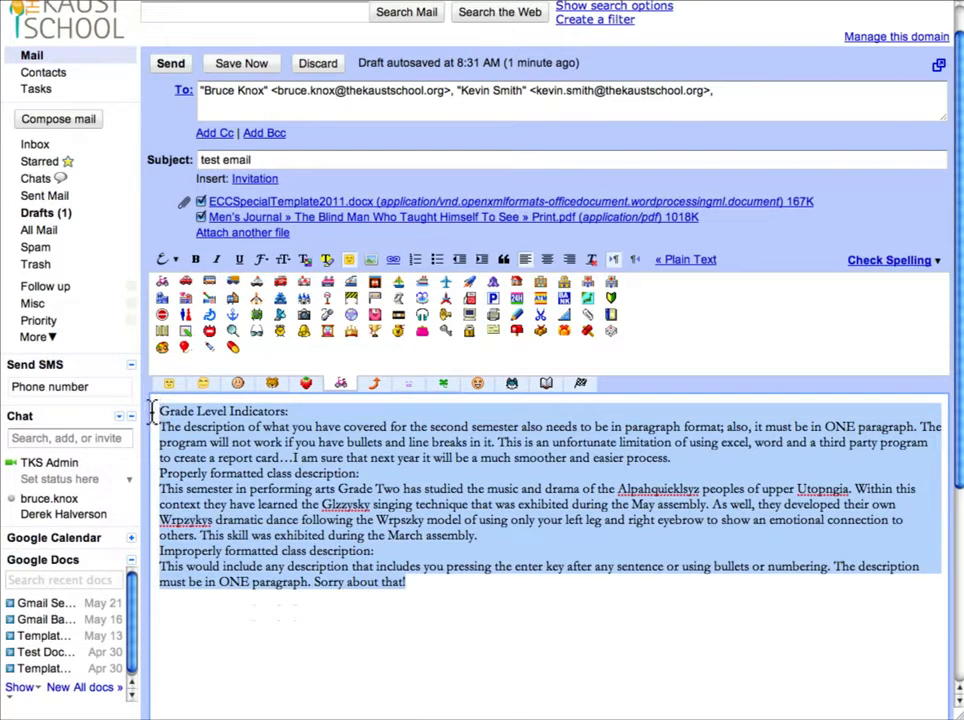
left_click(415, 259)
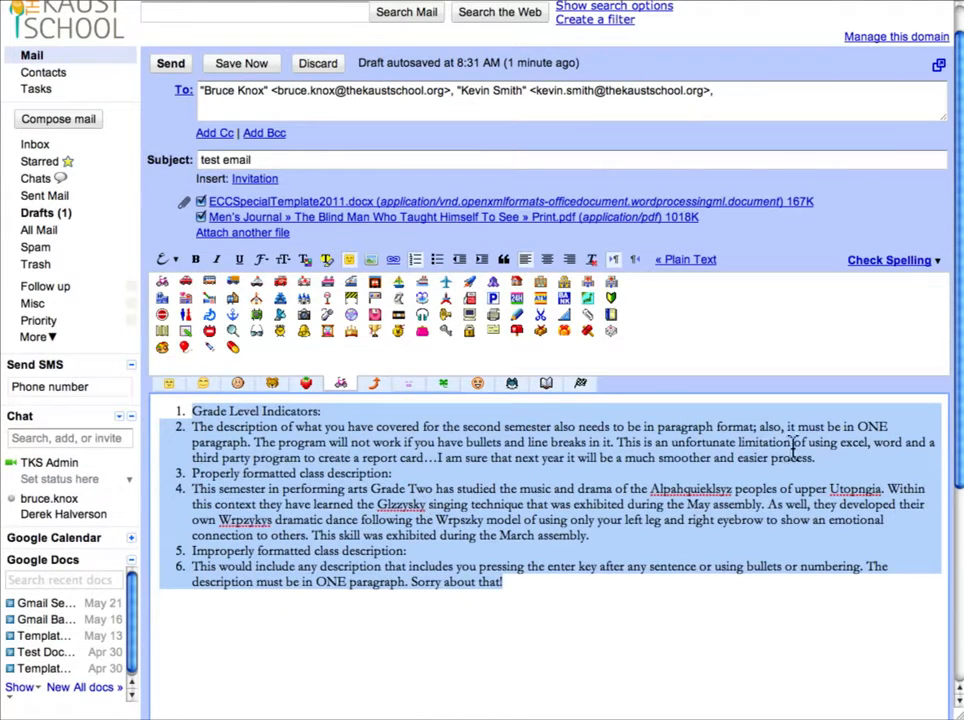
left_click(816, 459)
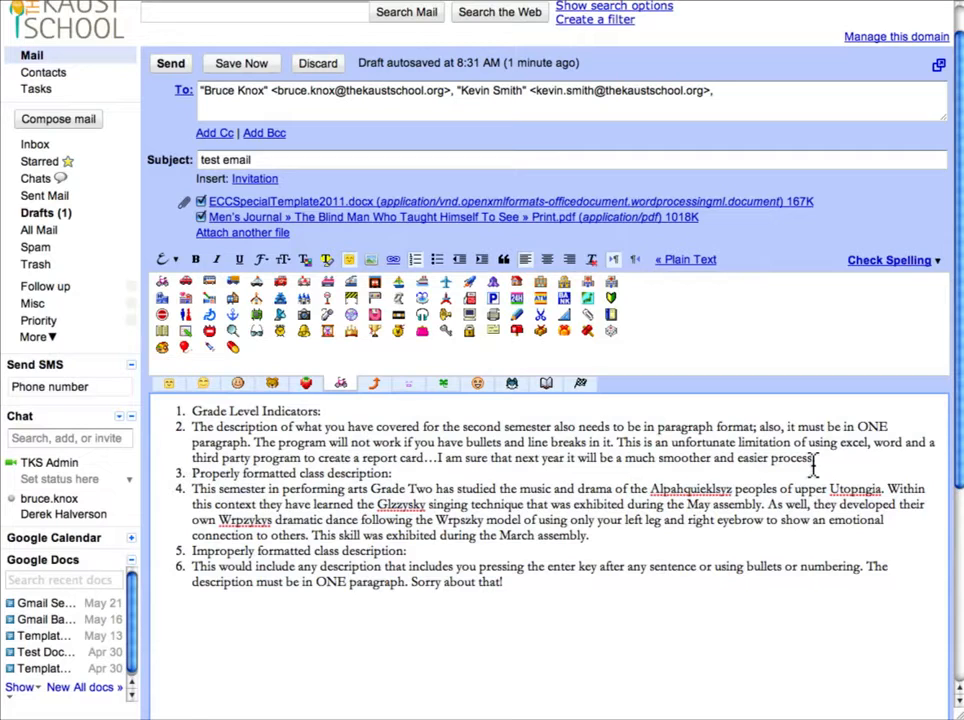
key("Return")
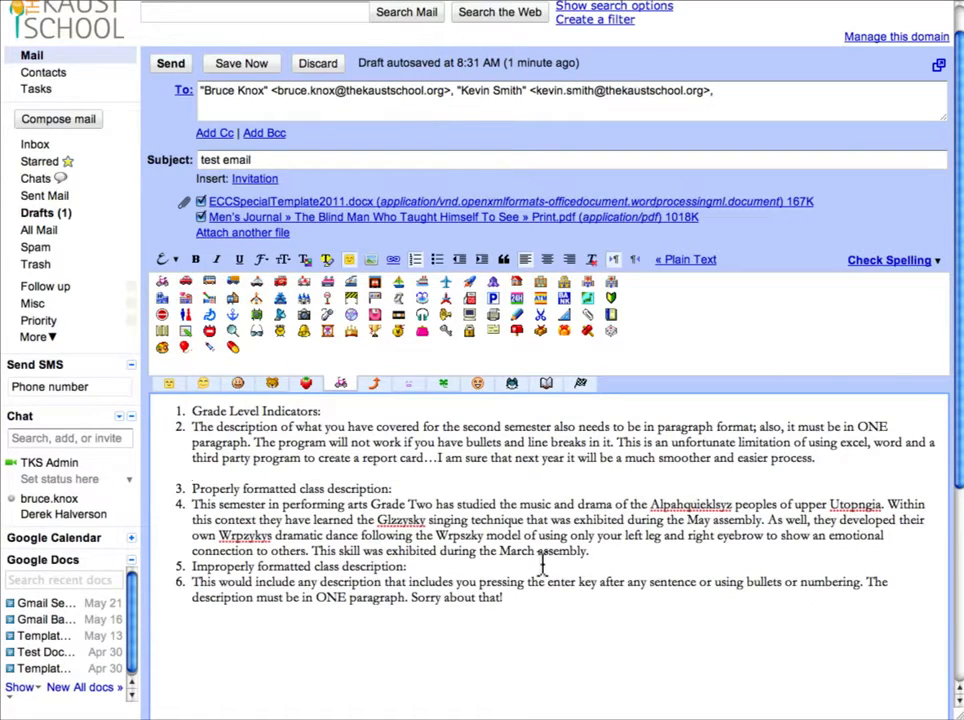
left_click(596, 551)
key("Return")
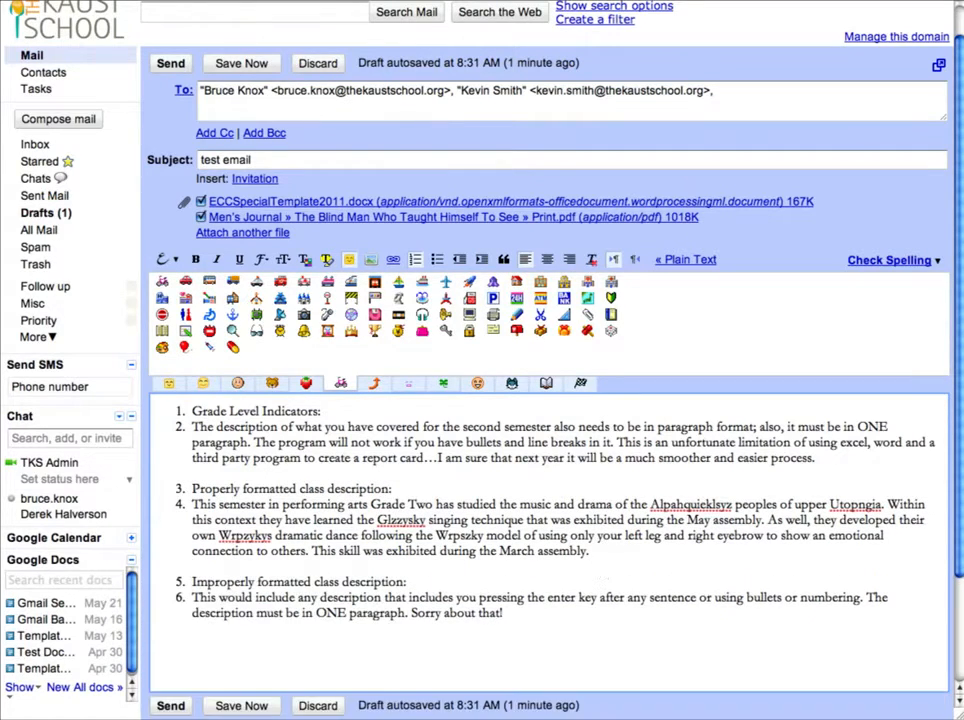
left_click(425, 591)
key("Return")
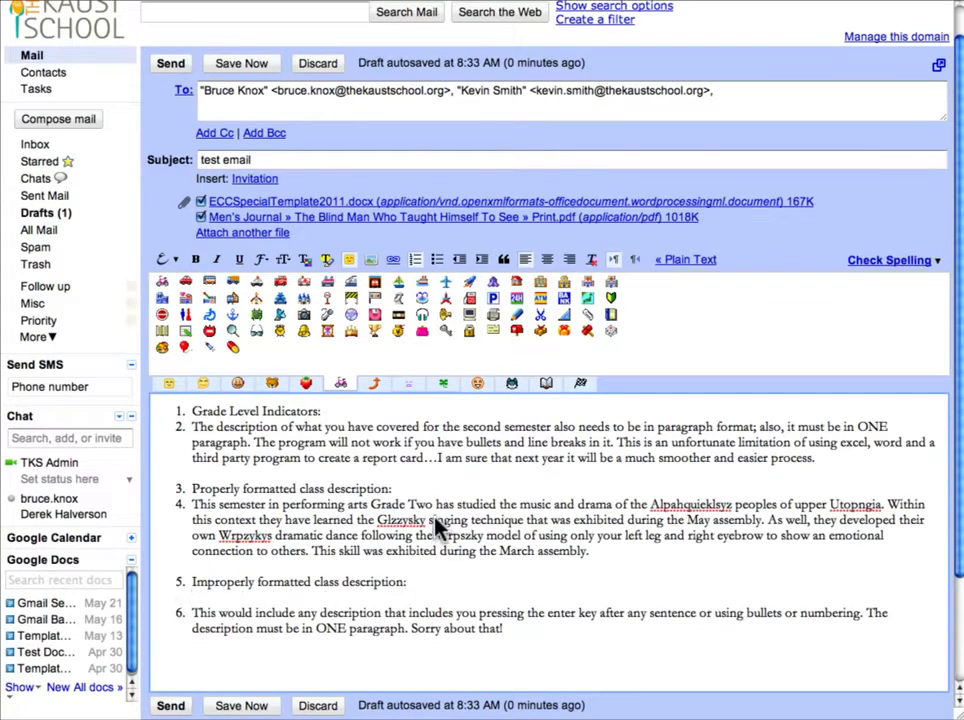
key("Return")
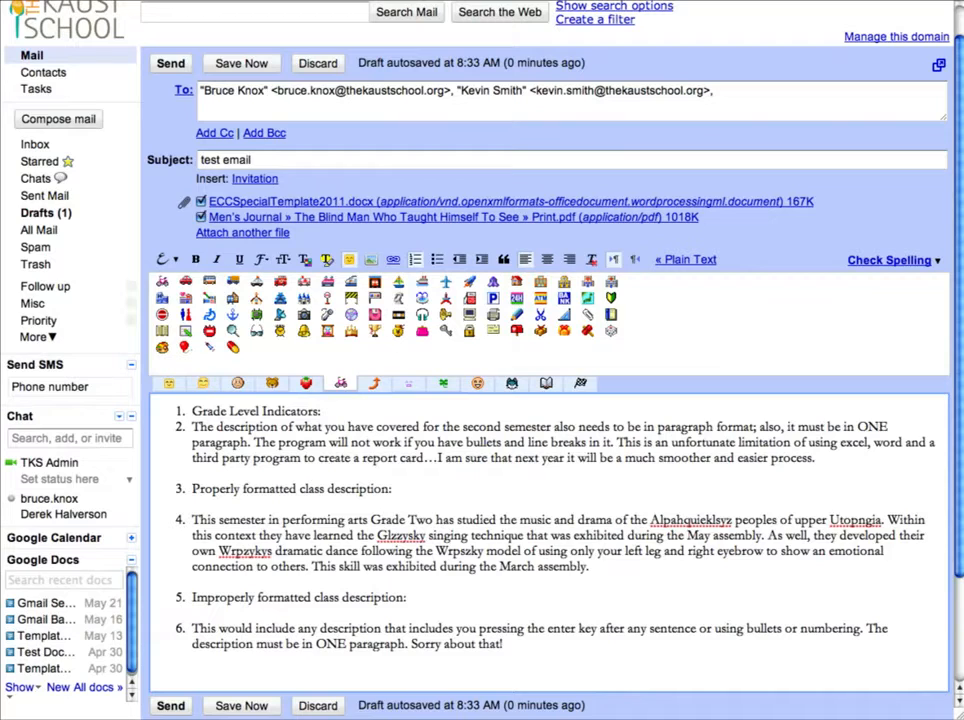
left_click(349, 420)
key("Return")
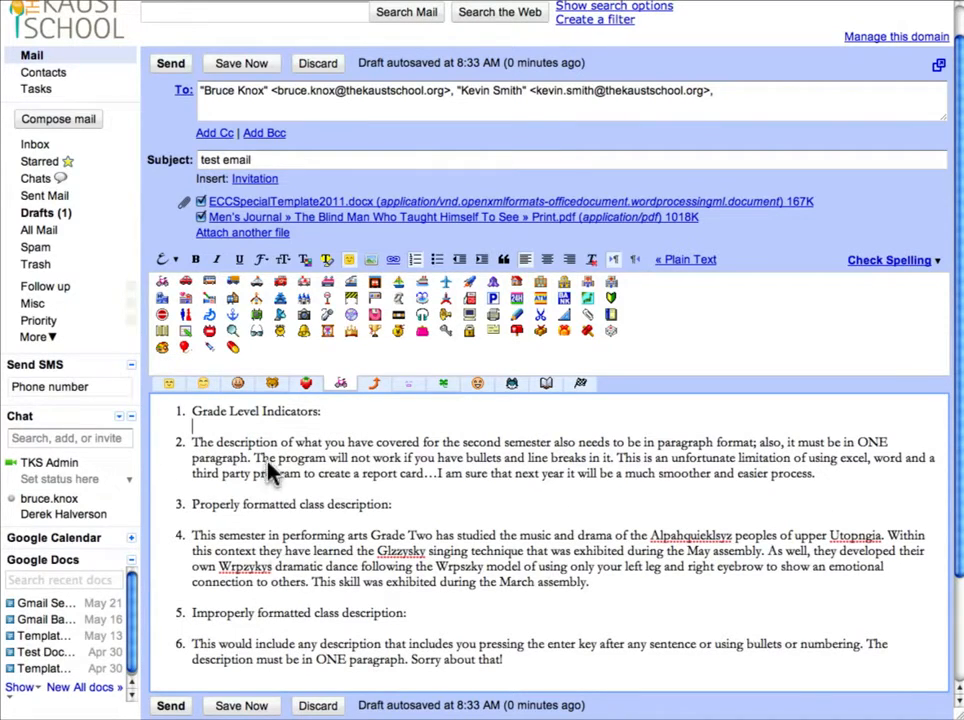
Step: Replace the numbering on all of the body text with bullets and then remove the bullets
left_click_drag(530, 668, 172, 415)
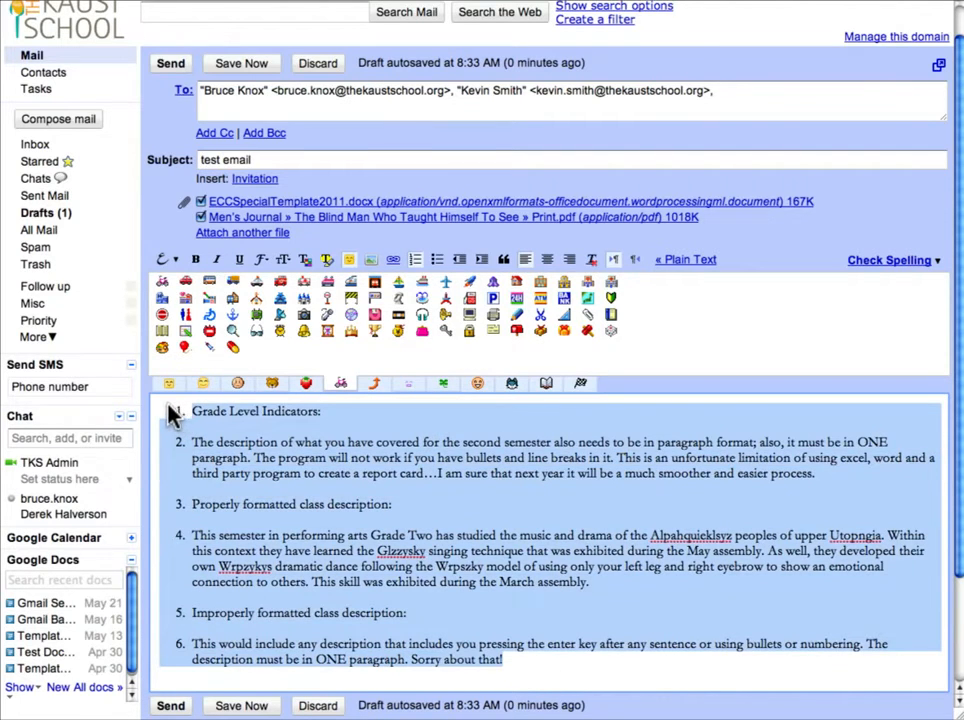
left_click(418, 261)
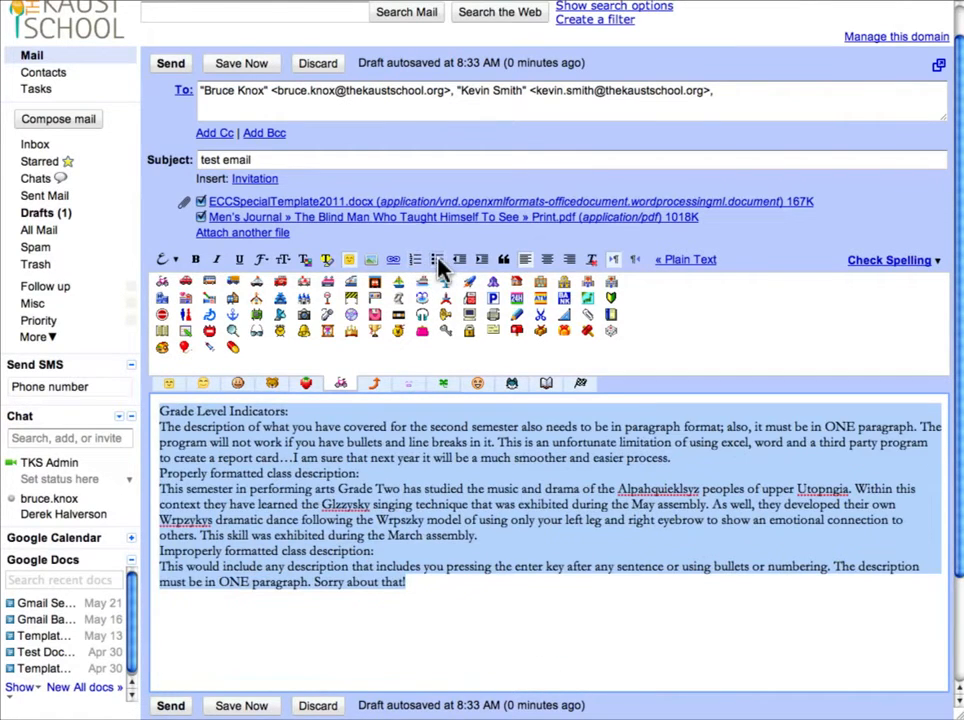
left_click(439, 262)
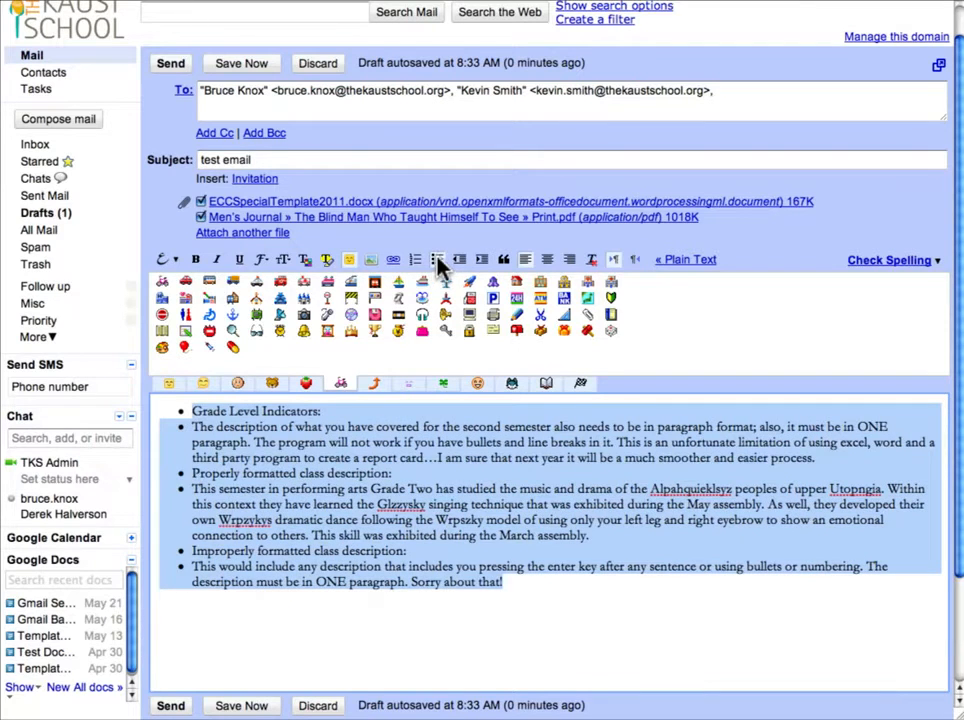
left_click(437, 260)
left_click(318, 458)
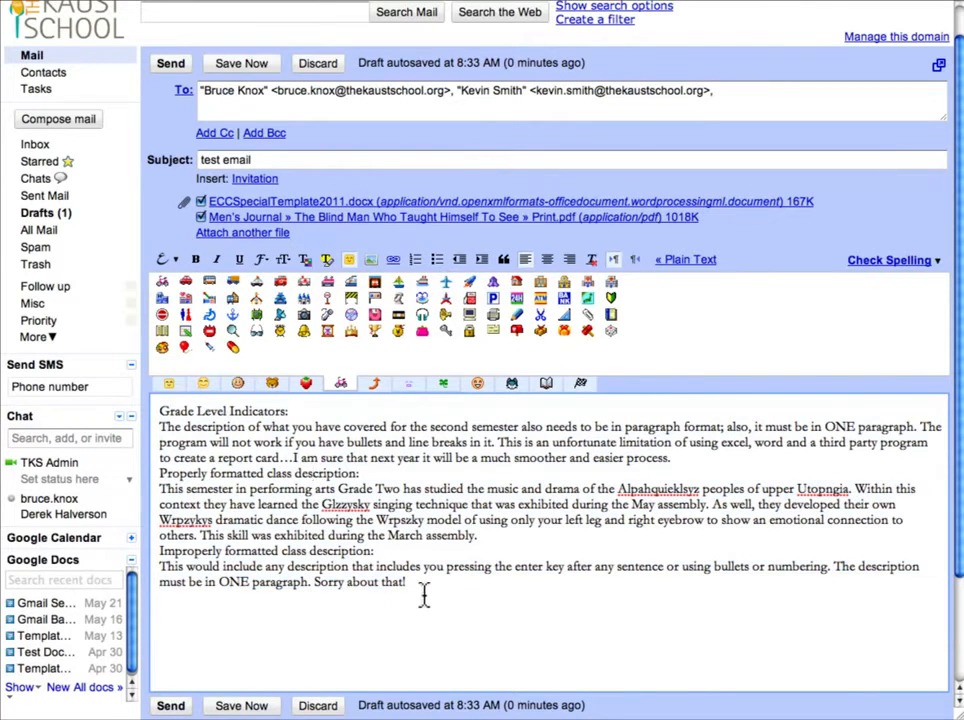
Step: Indent the "Improperly formatted class description:" heading and its paragraph, and format them as a quote
triple_click(190, 570)
left_click_drag(190, 570, 160, 553)
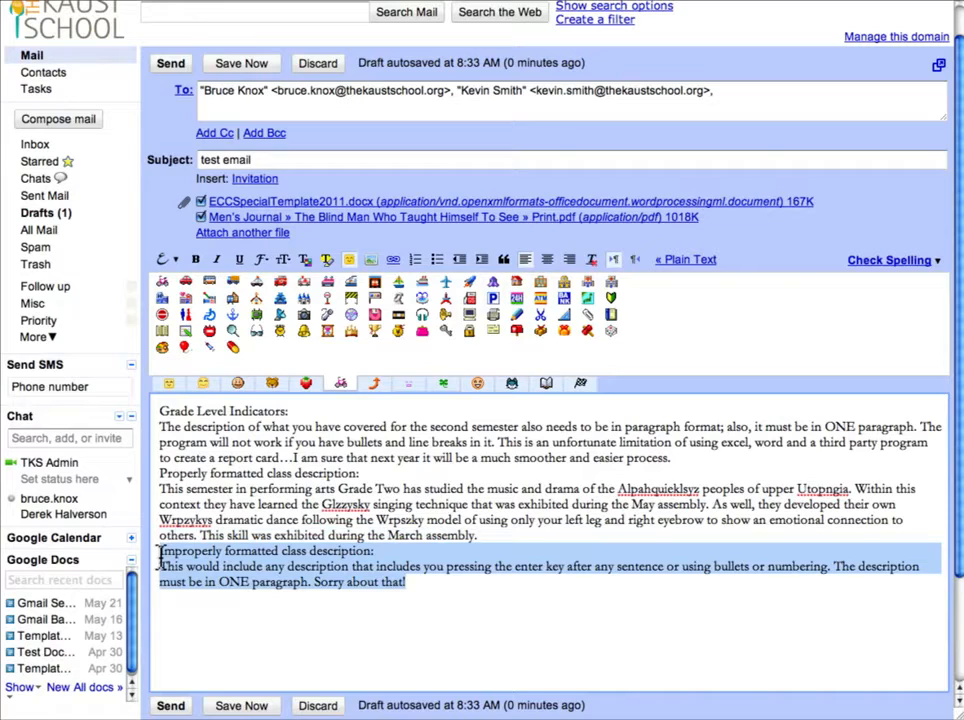
left_click(487, 260)
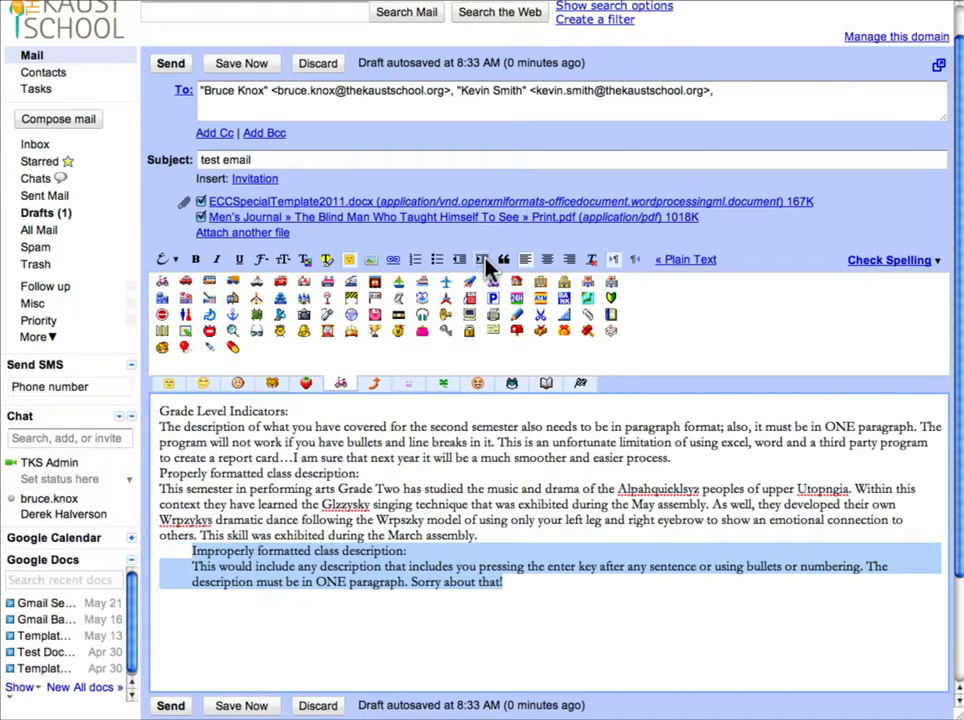
left_click(503, 261)
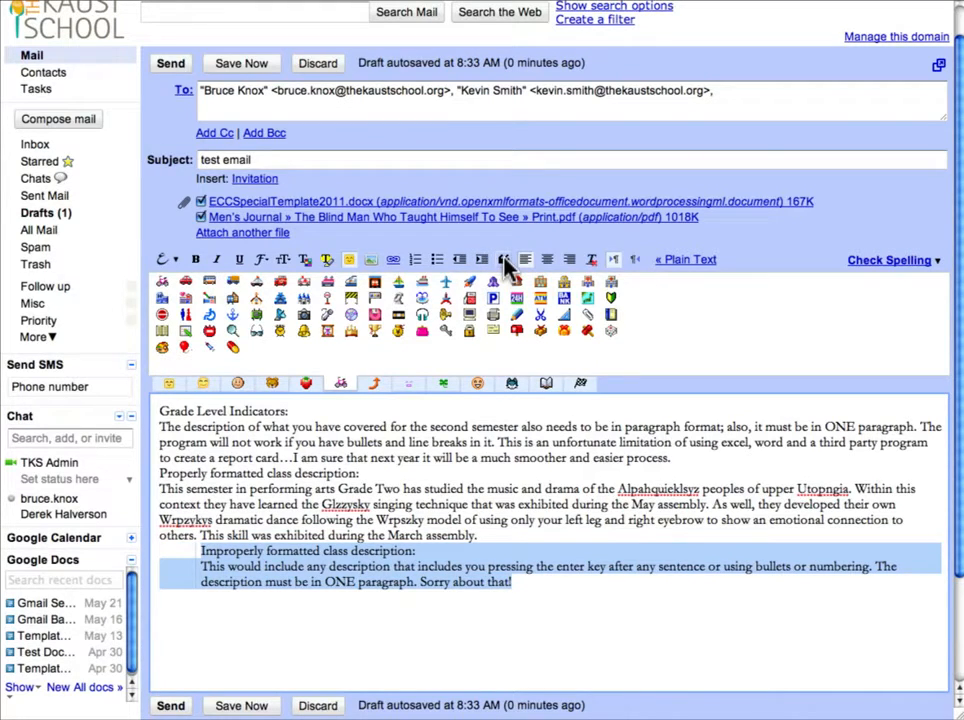
left_click(566, 583)
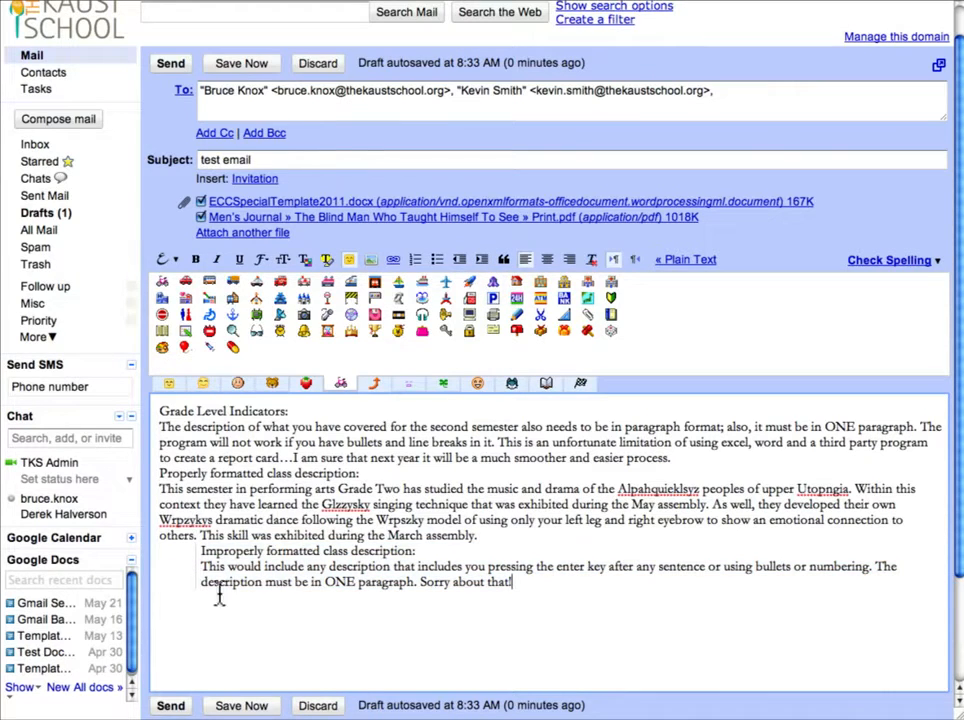
Step: Try center and right alignment on the "Properly formatted class description:" heading, ending with center
left_click_drag(484, 538, 158, 410)
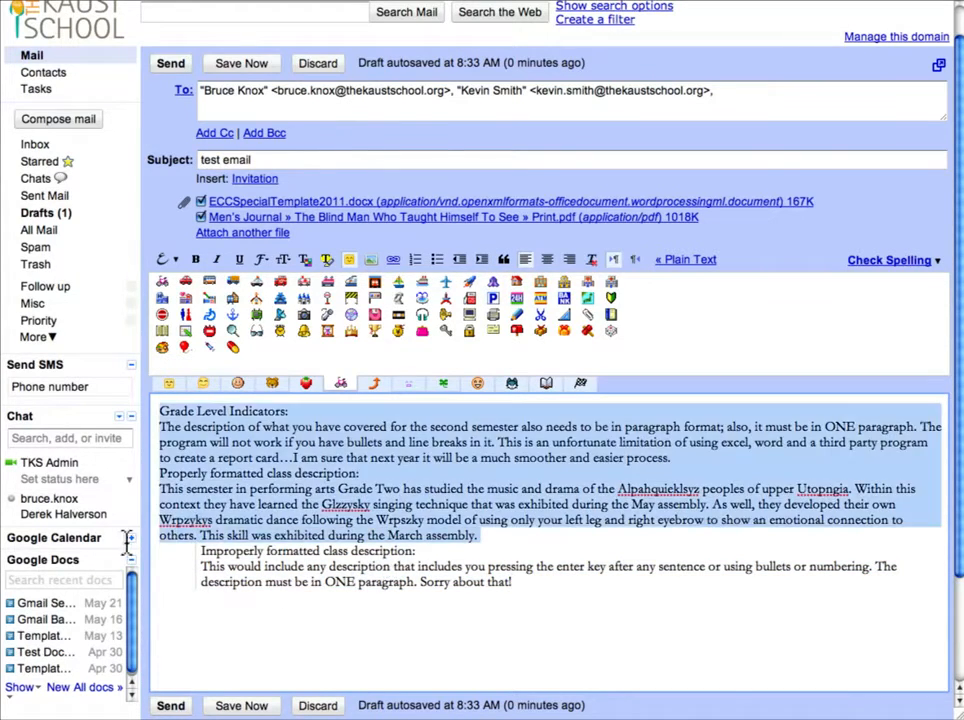
mouse_move(158, 483)
left_mouse_down()
mouse_move(174, 486)
mouse_move(162, 482)
left_mouse_up()
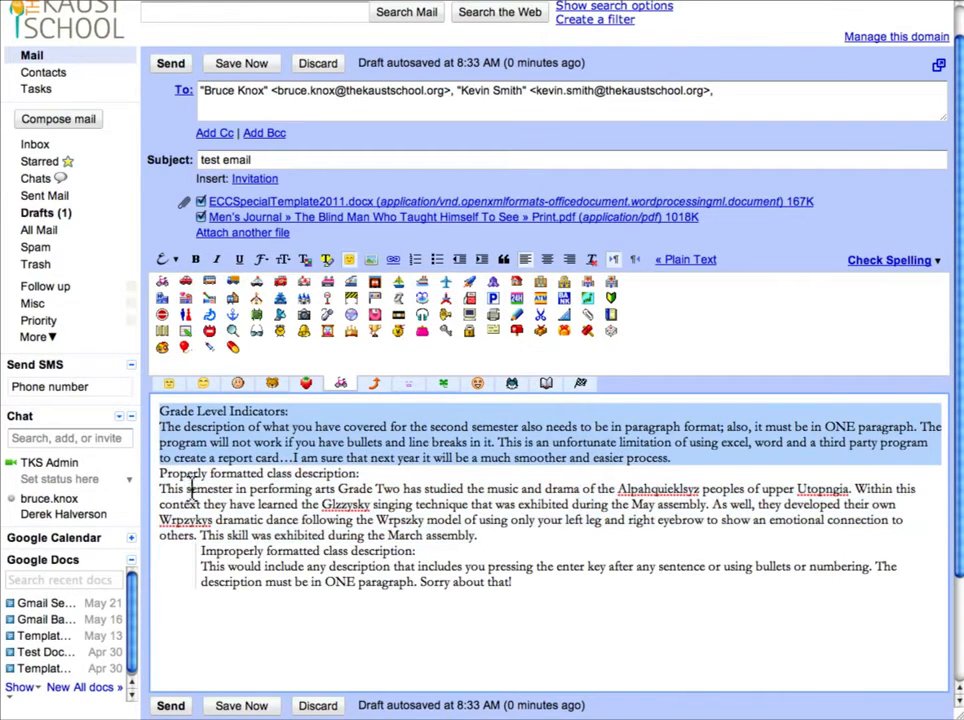
left_click(161, 482)
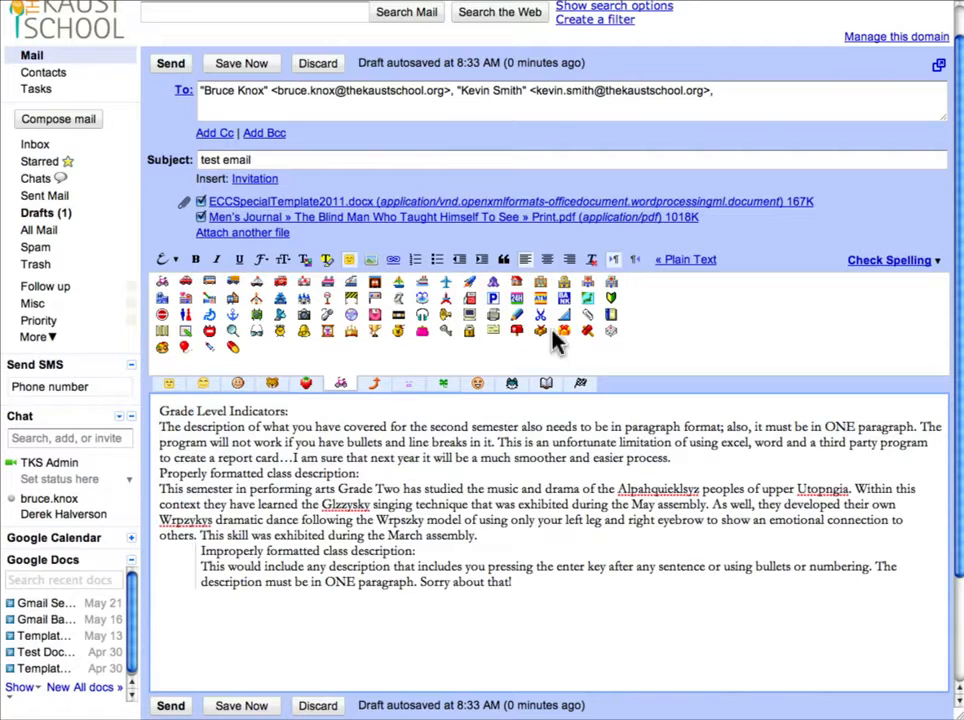
left_click(547, 260)
left_click(570, 261)
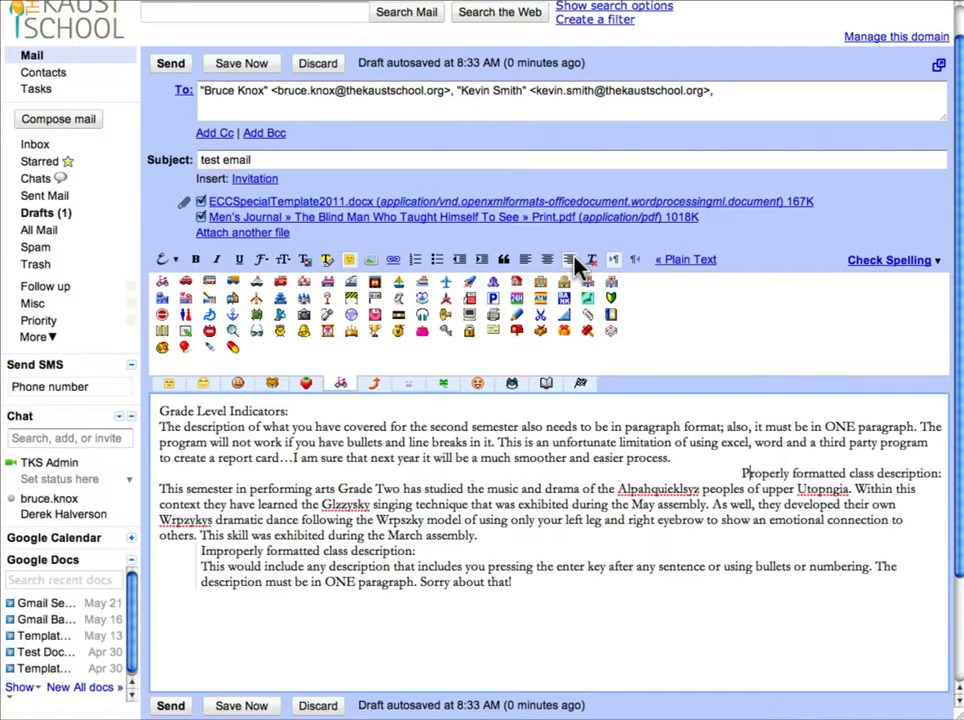
left_click(548, 260)
Step: Right-align the Grade Level Indicators and "Properly formatted class description:" sections and then align them left again
left_click_drag(506, 533, 135, 418)
left_click(570, 261)
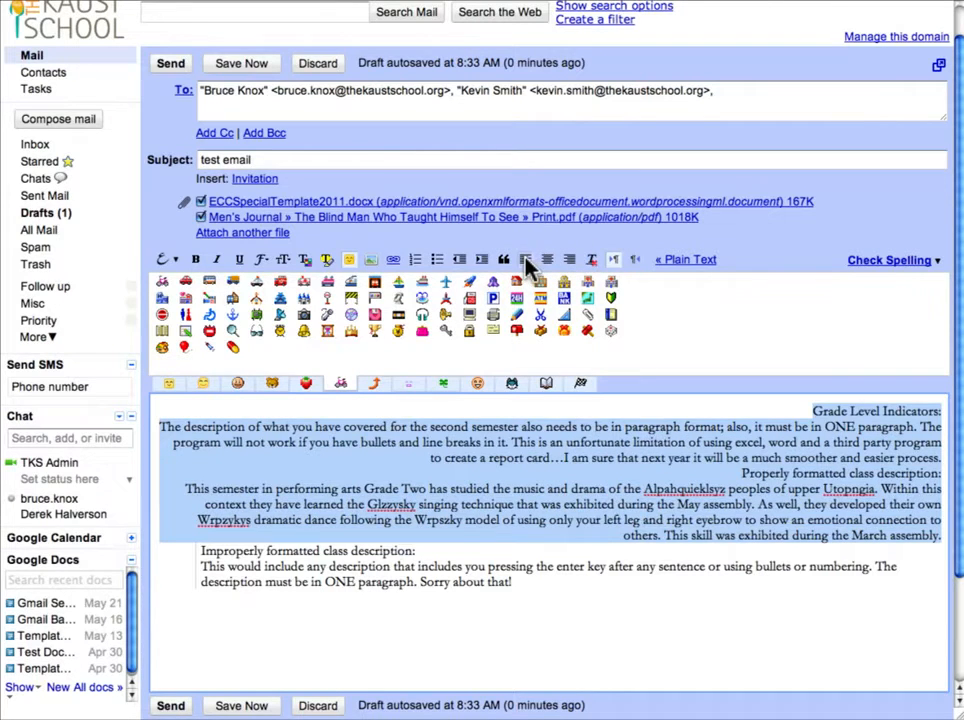
left_click(525, 260)
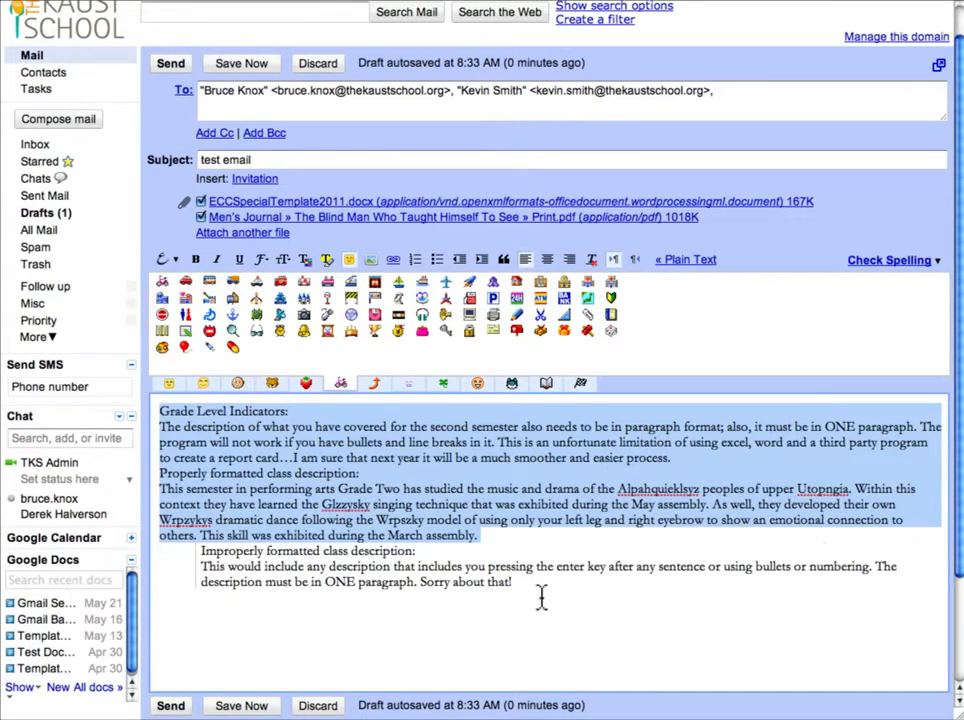
Step: Apply quote formatting repeatedly to the entire message body, then select all of the quoted text
left_click_drag(522, 592, 153, 457)
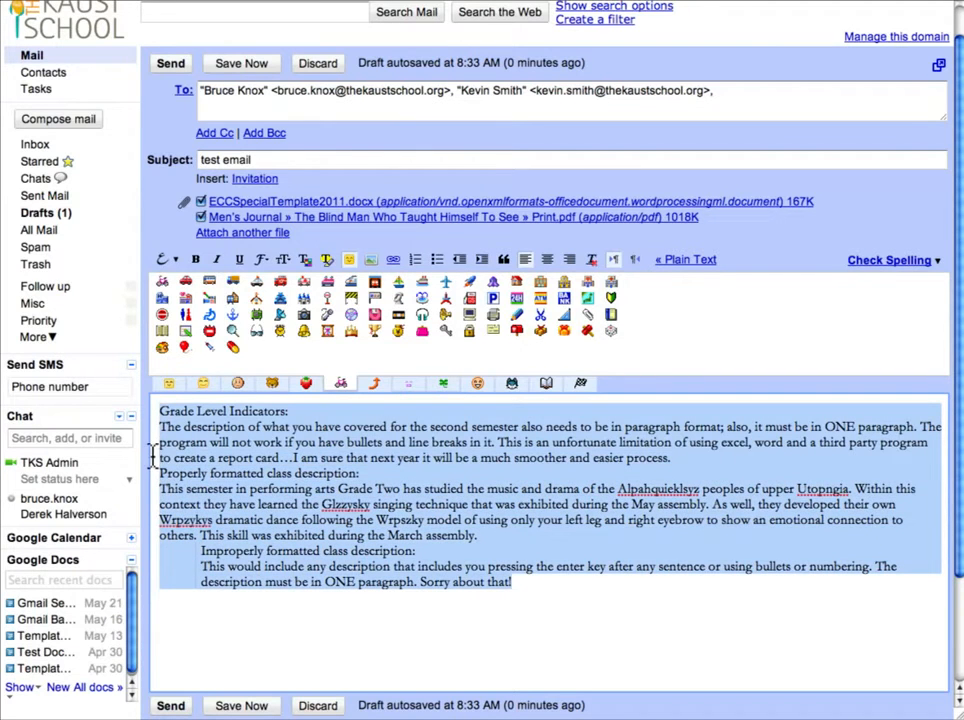
left_click(504, 260)
left_click(503, 260)
left_click(502, 261)
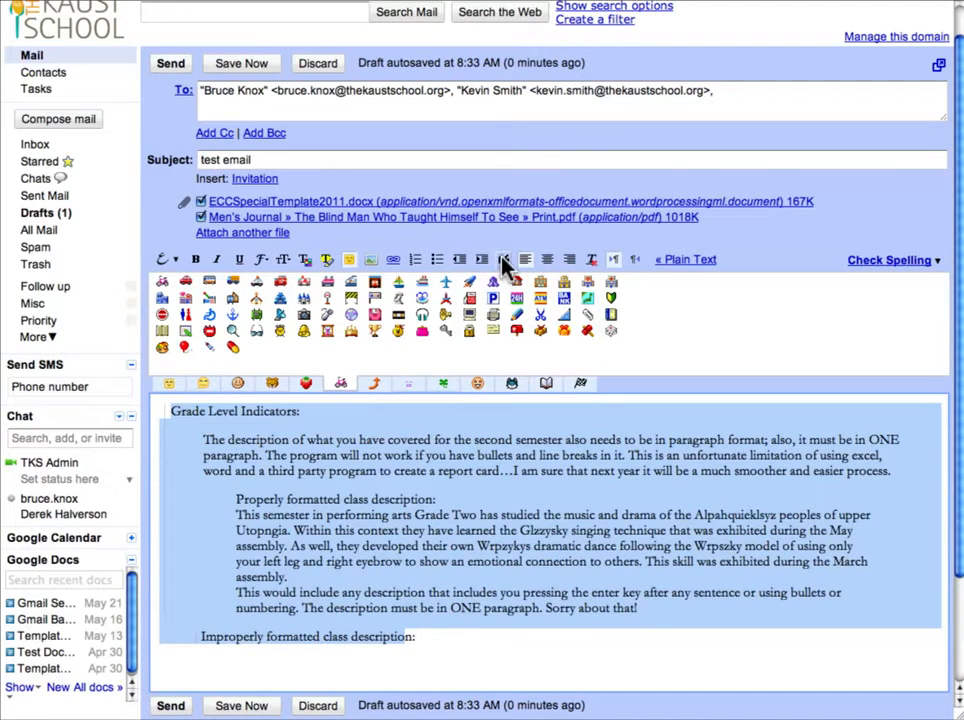
left_click_drag(415, 638, 157, 411)
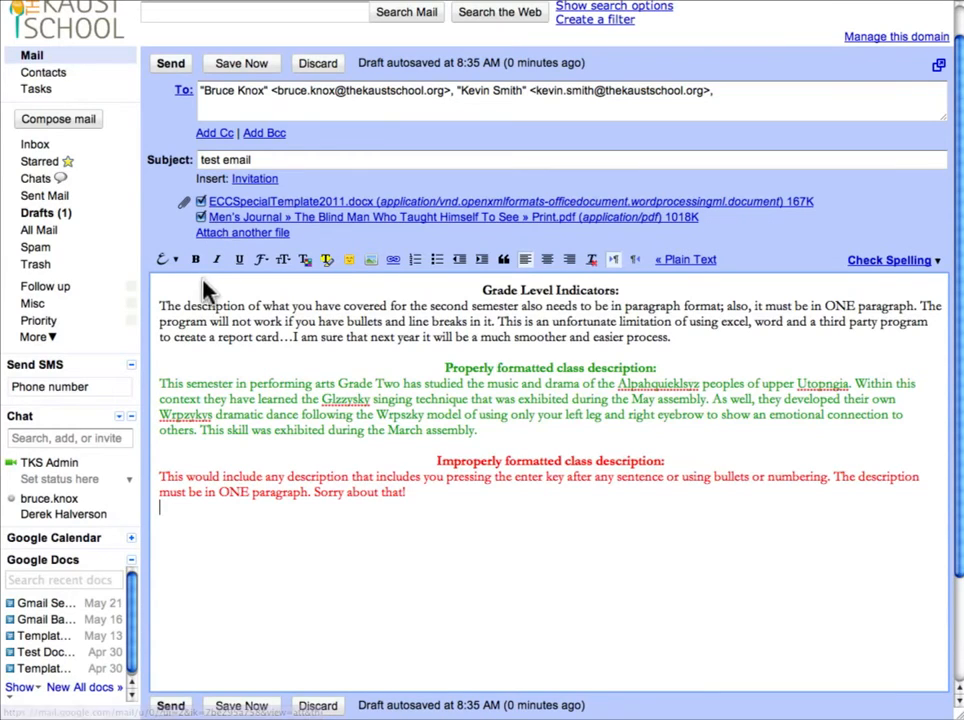
Step: Save the message as a draft and reopen the "test email" draft from the Drafts folder
left_click(244, 70)
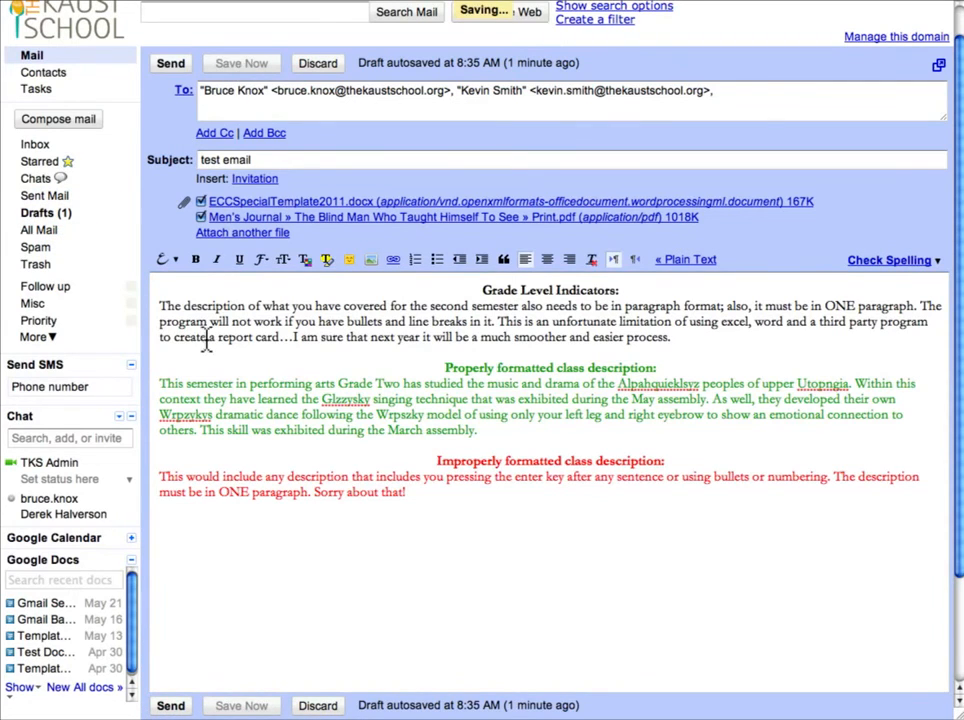
left_click(30, 57)
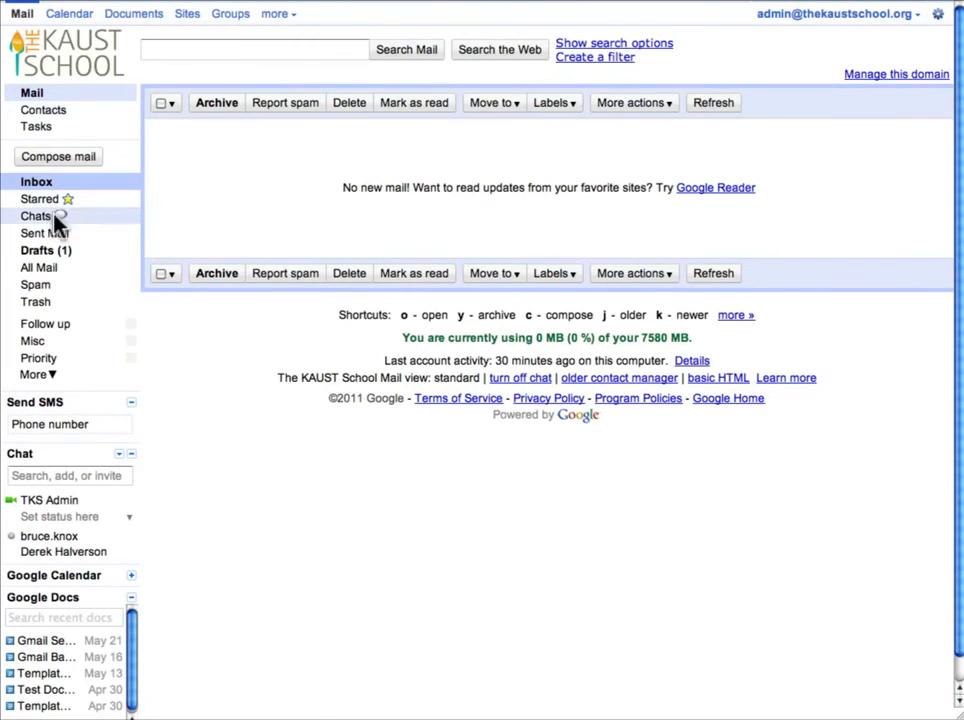
left_click(55, 252)
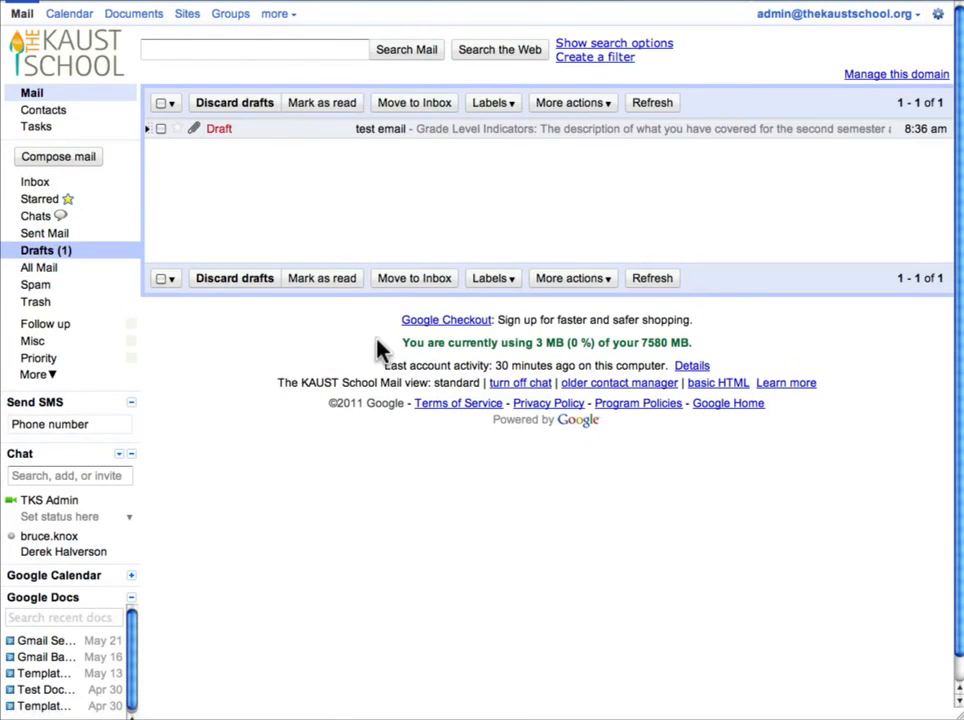
left_click(228, 134)
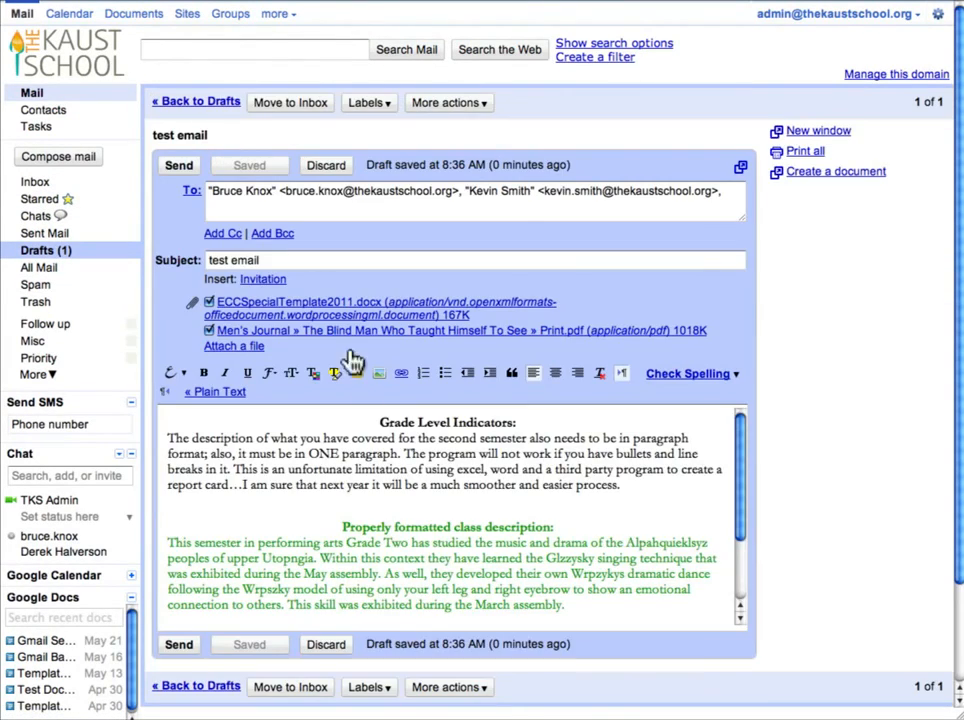
Step: Check the rest of the "test email" draft's body and send the message
scroll(345, 470, "down", 5)
scroll(347, 474, "down", 5)
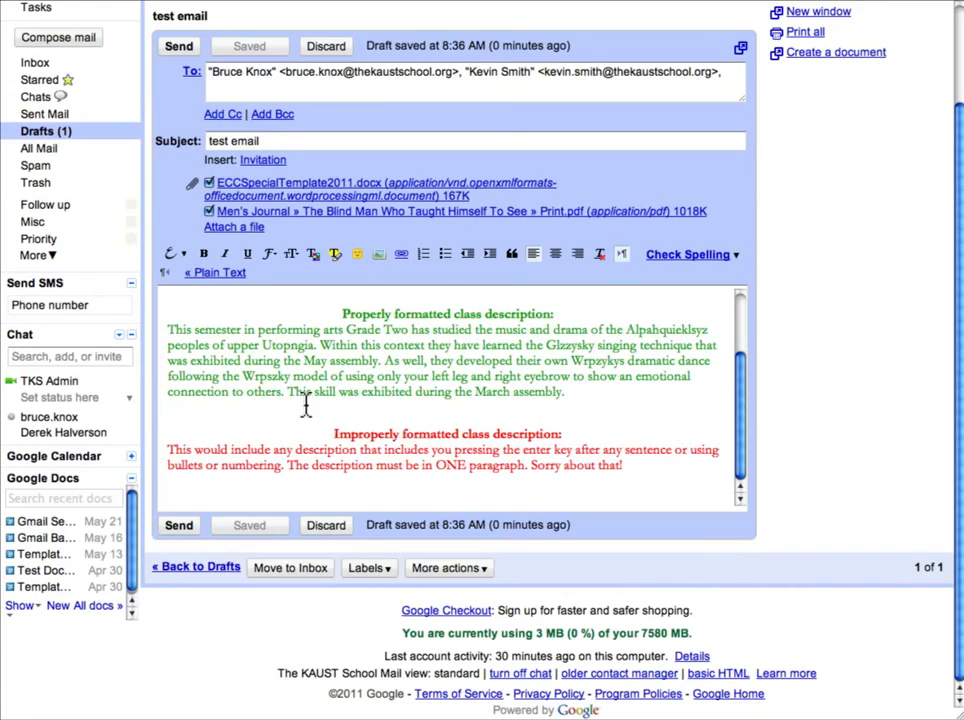
left_click(193, 530)
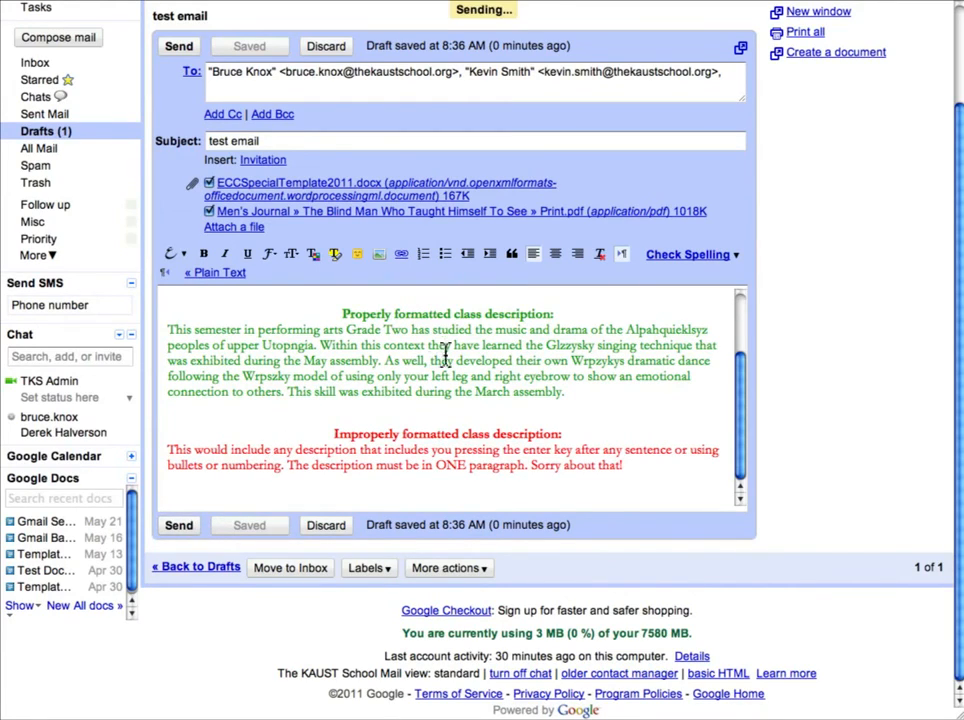